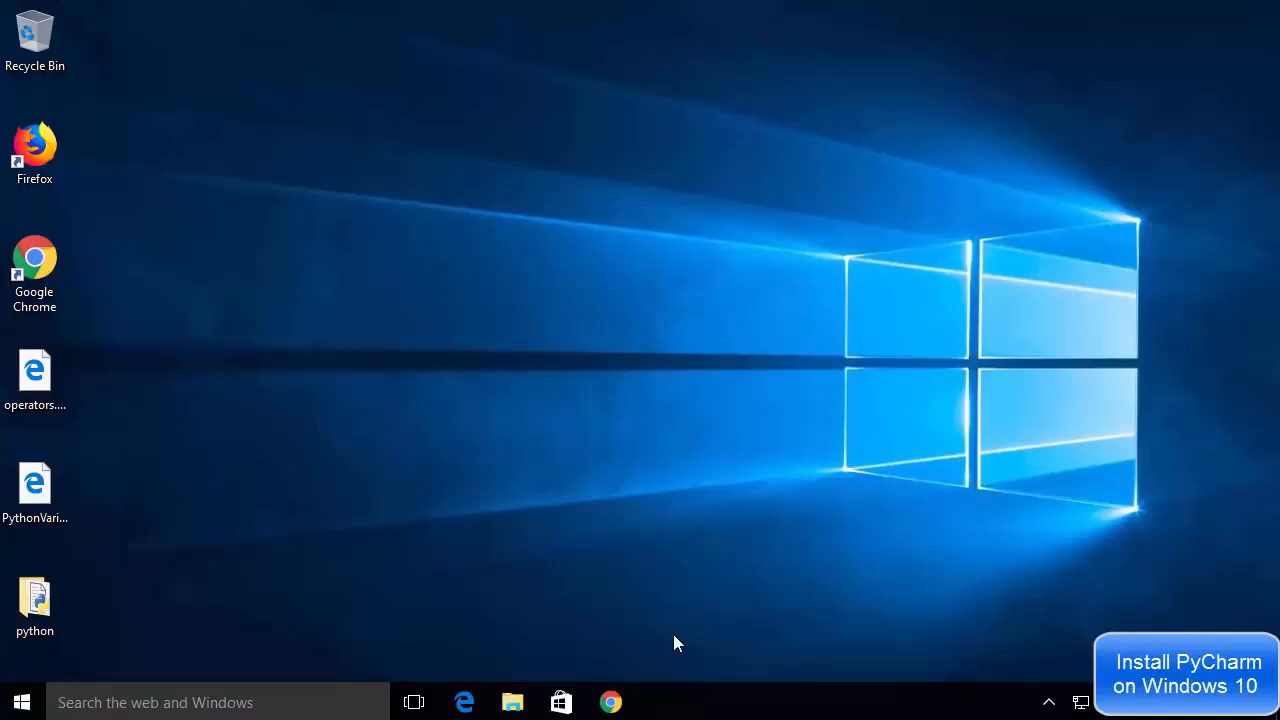
Step: Open Chrome, go to the JetBrains PyCharm site and download the Community edition for Windows
click(637, 701)
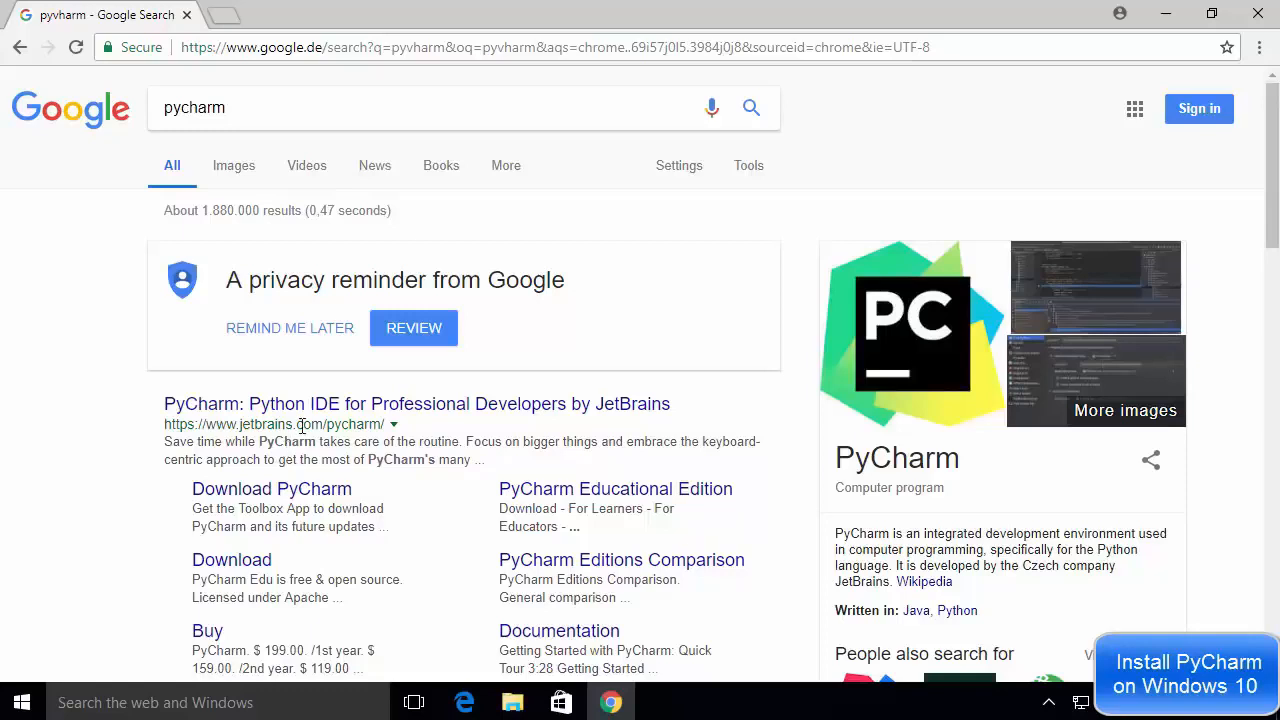
click(312, 412)
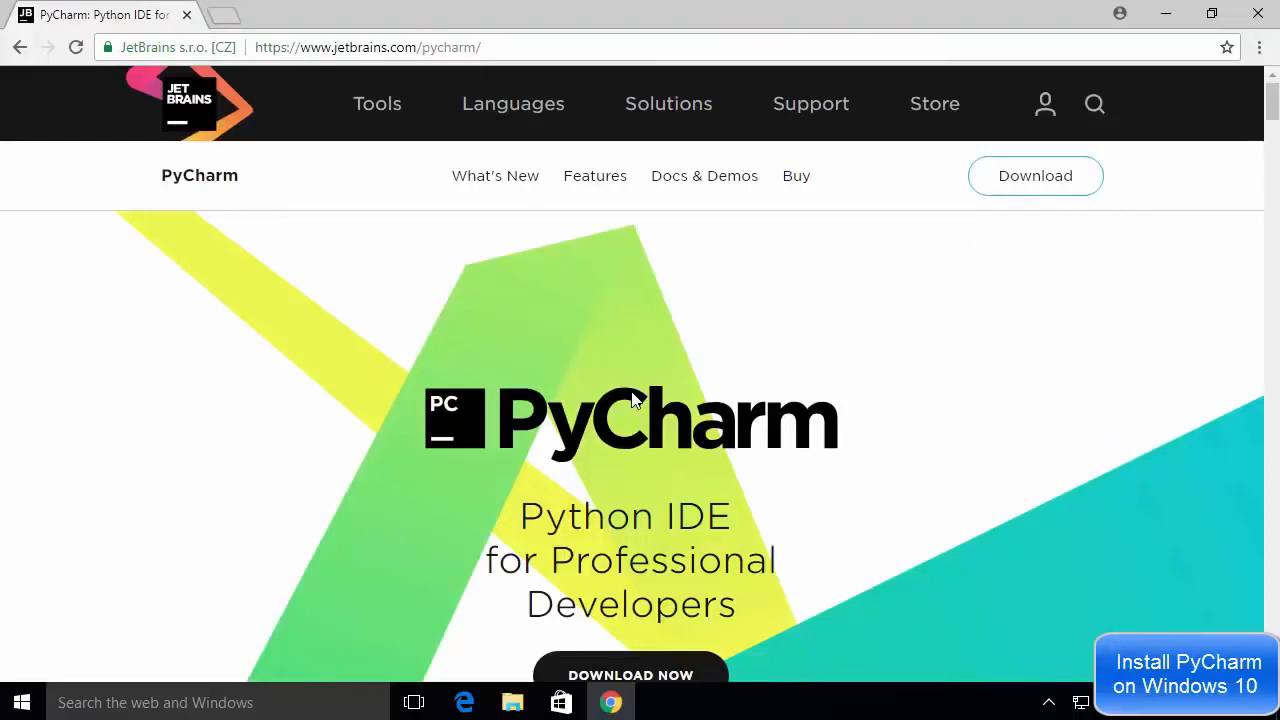
scroll(632, 398, down, 1)
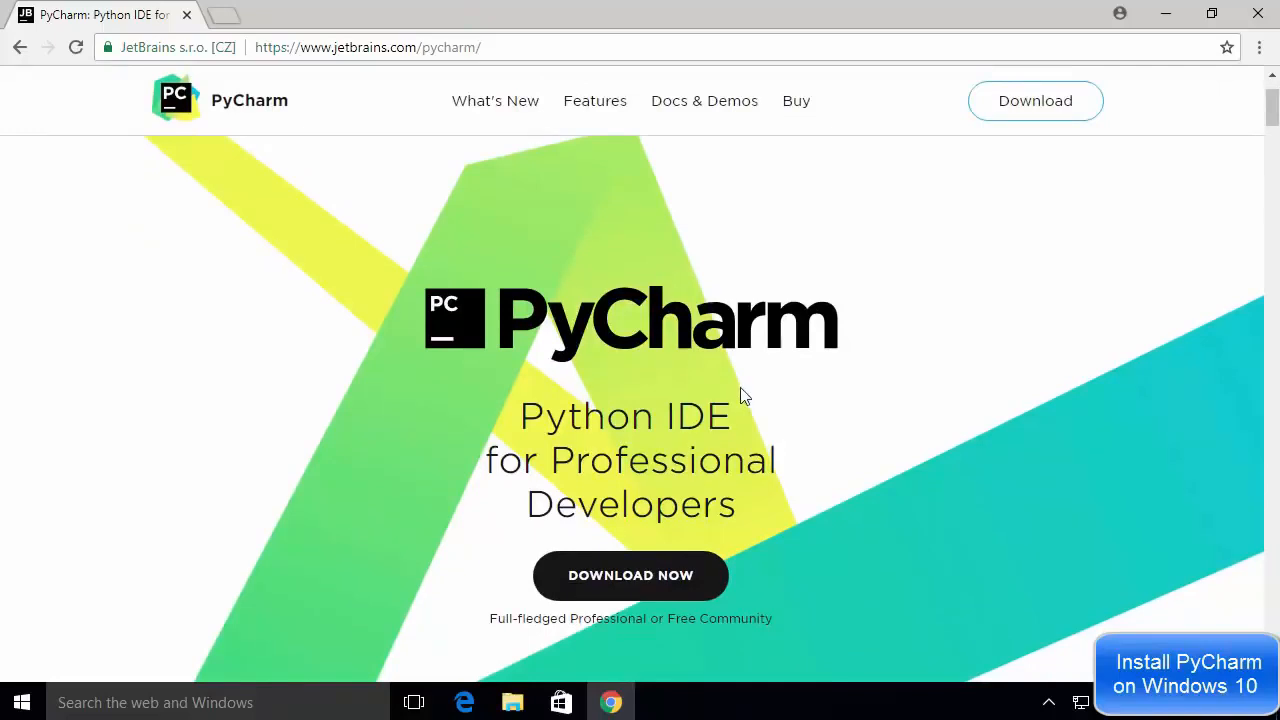
click(636, 584)
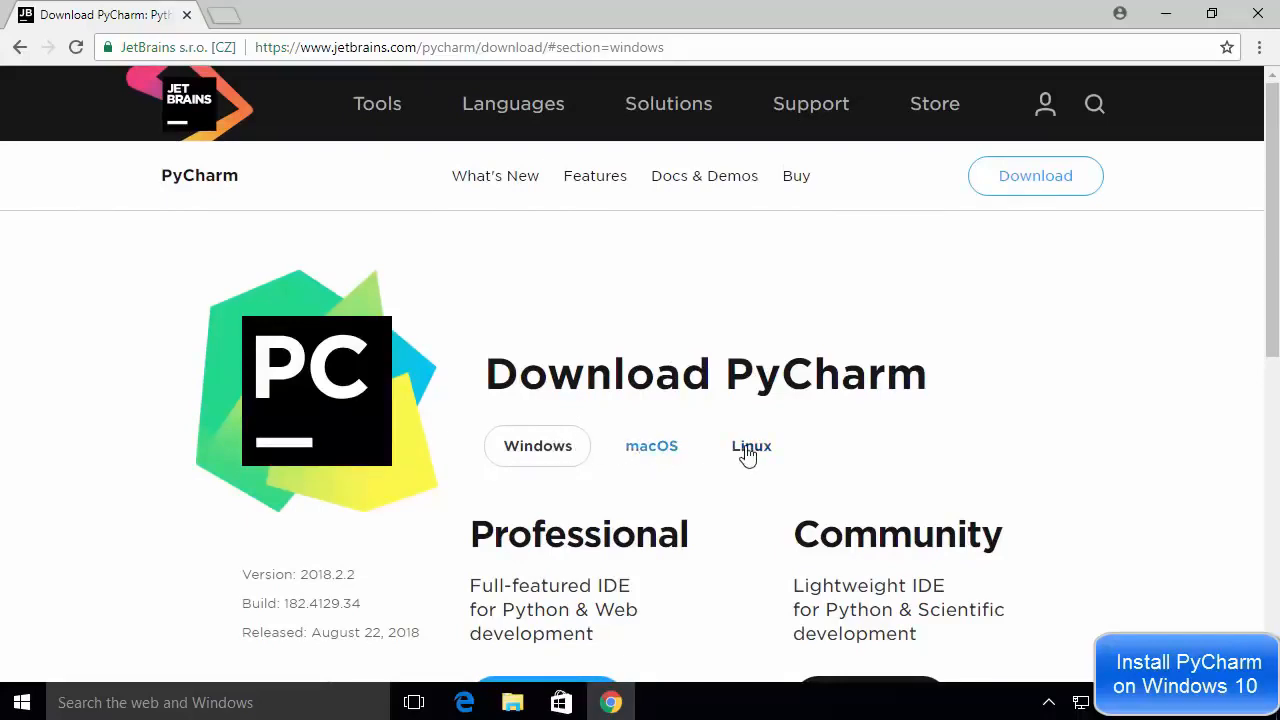
scroll(746, 453, down, 1)
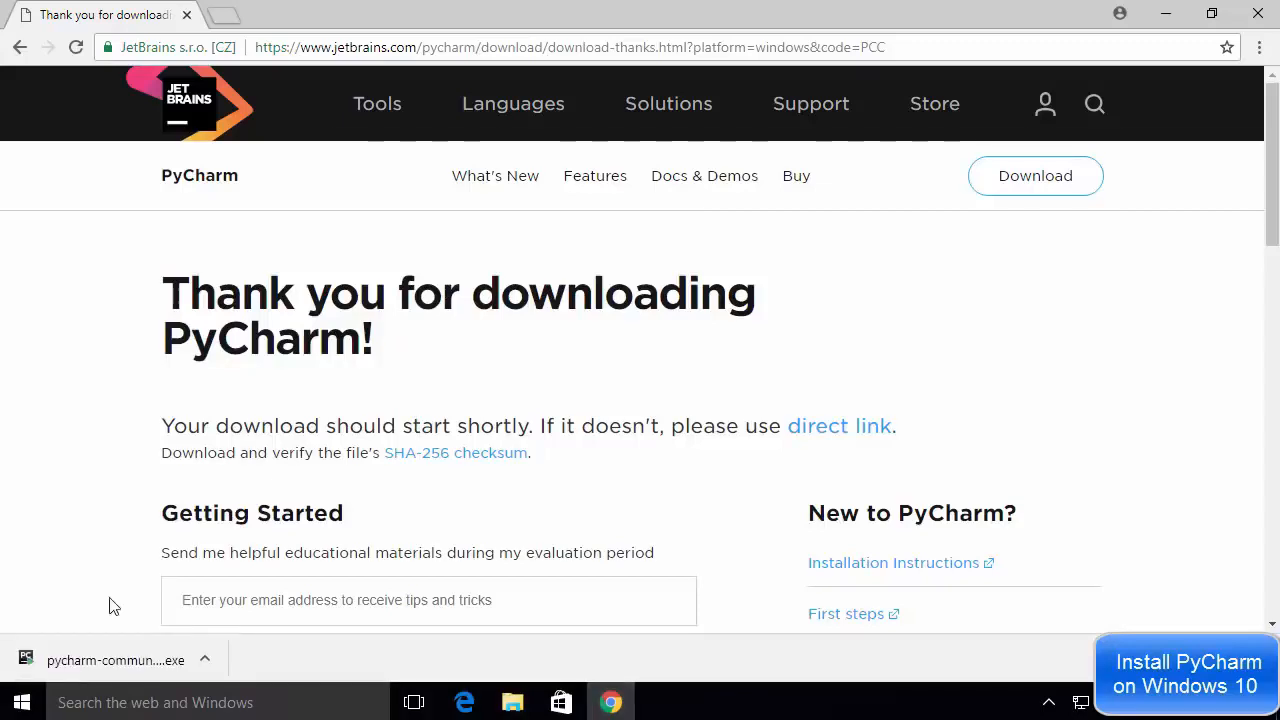
Step: Launch the downloaded PyCharm Community installer and accept the default destination folder, with the browser minimized
click(110, 662)
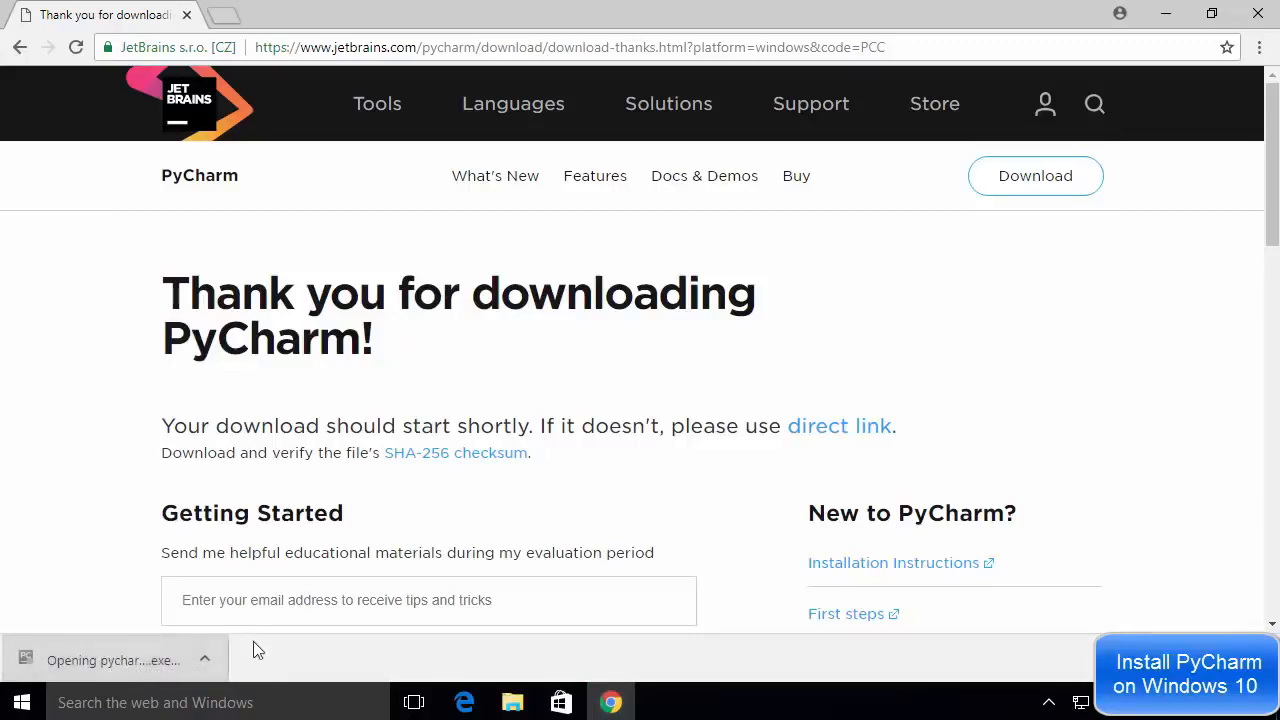
click(1168, 16)
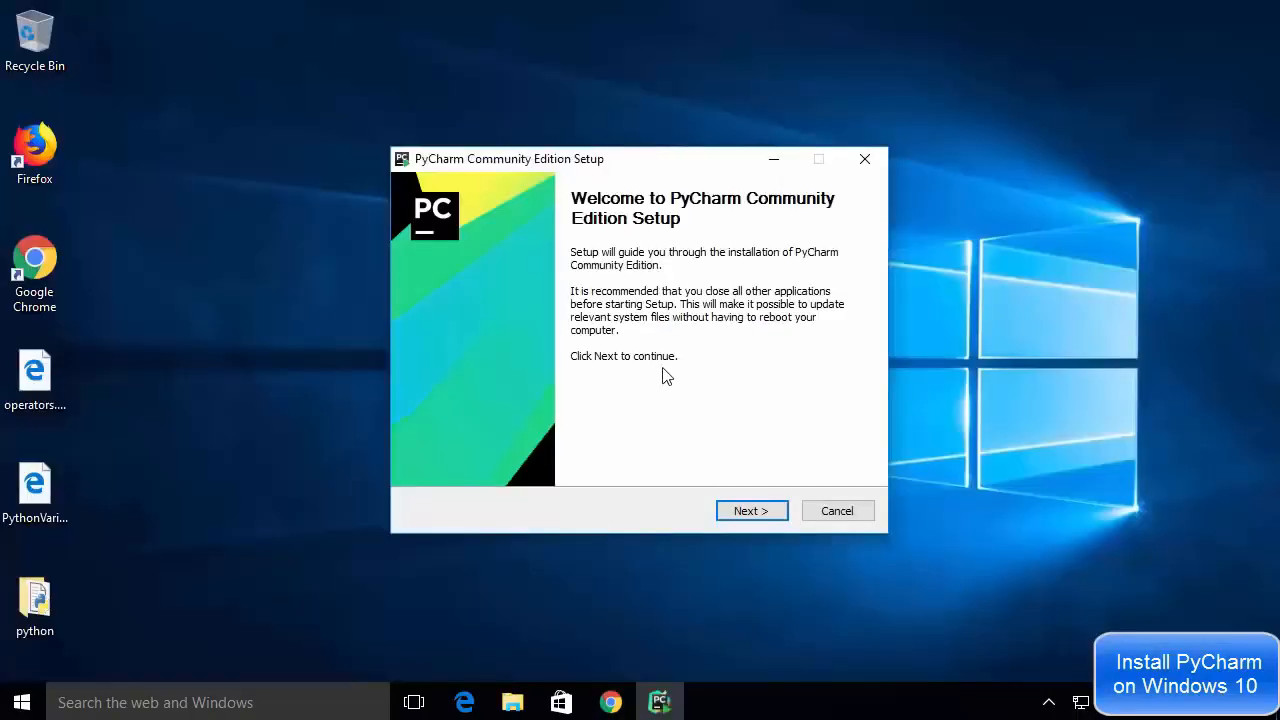
click(750, 511)
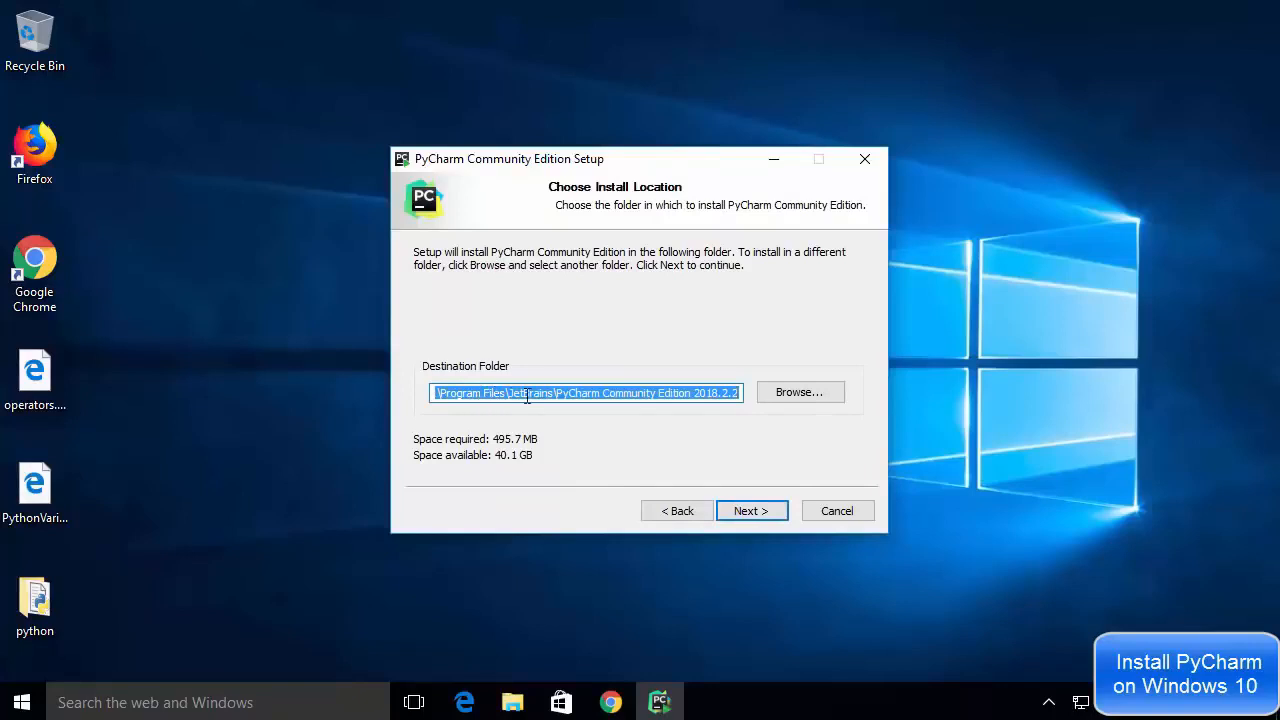
click(476, 397)
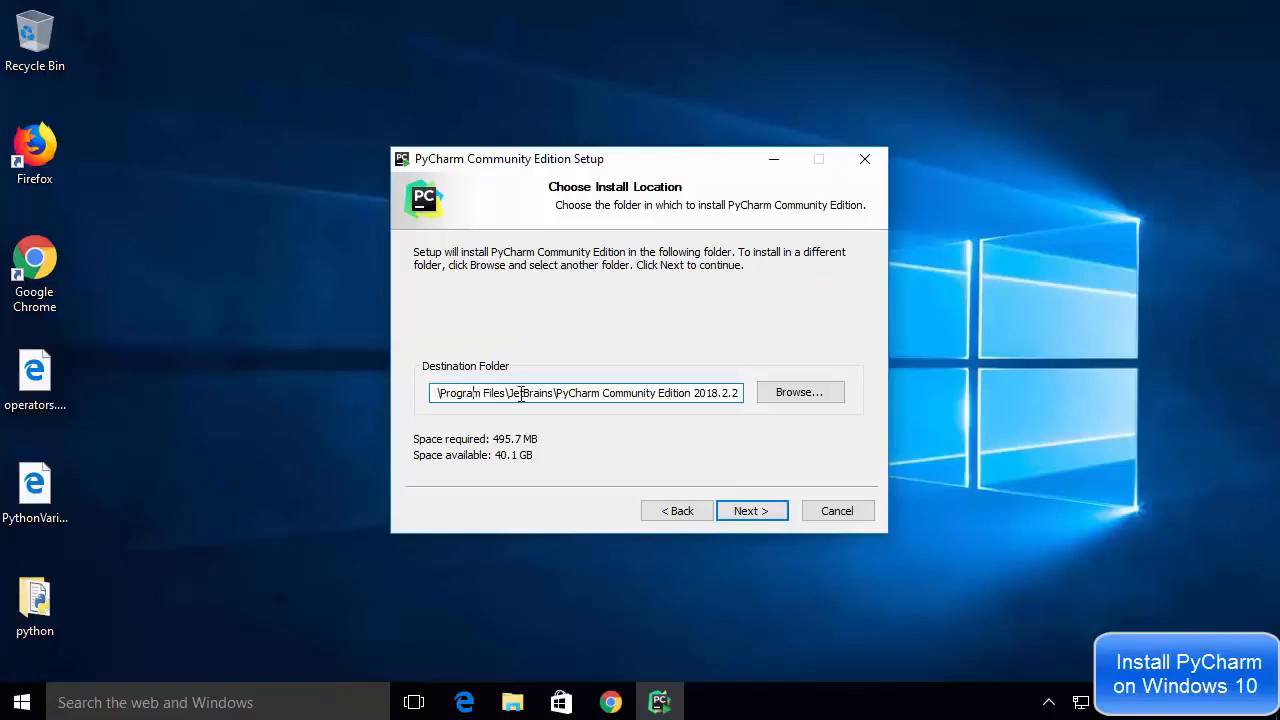
drag(557, 396, 735, 397)
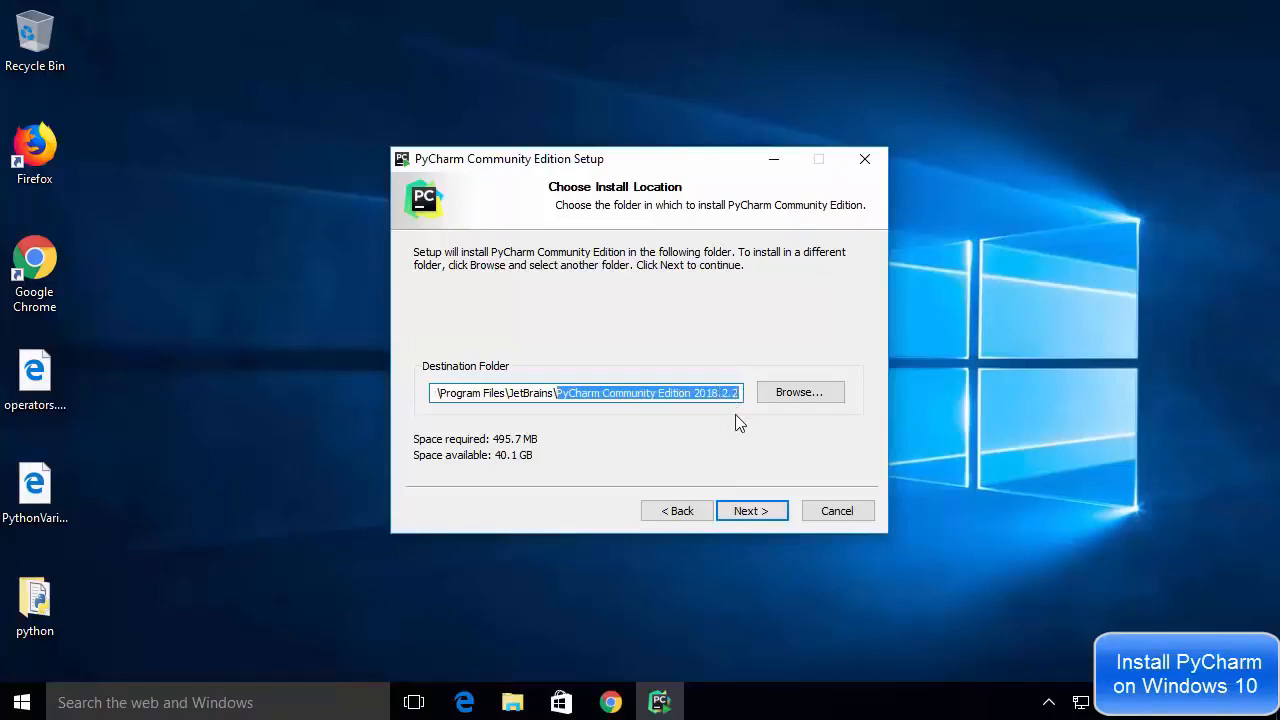
click(745, 513)
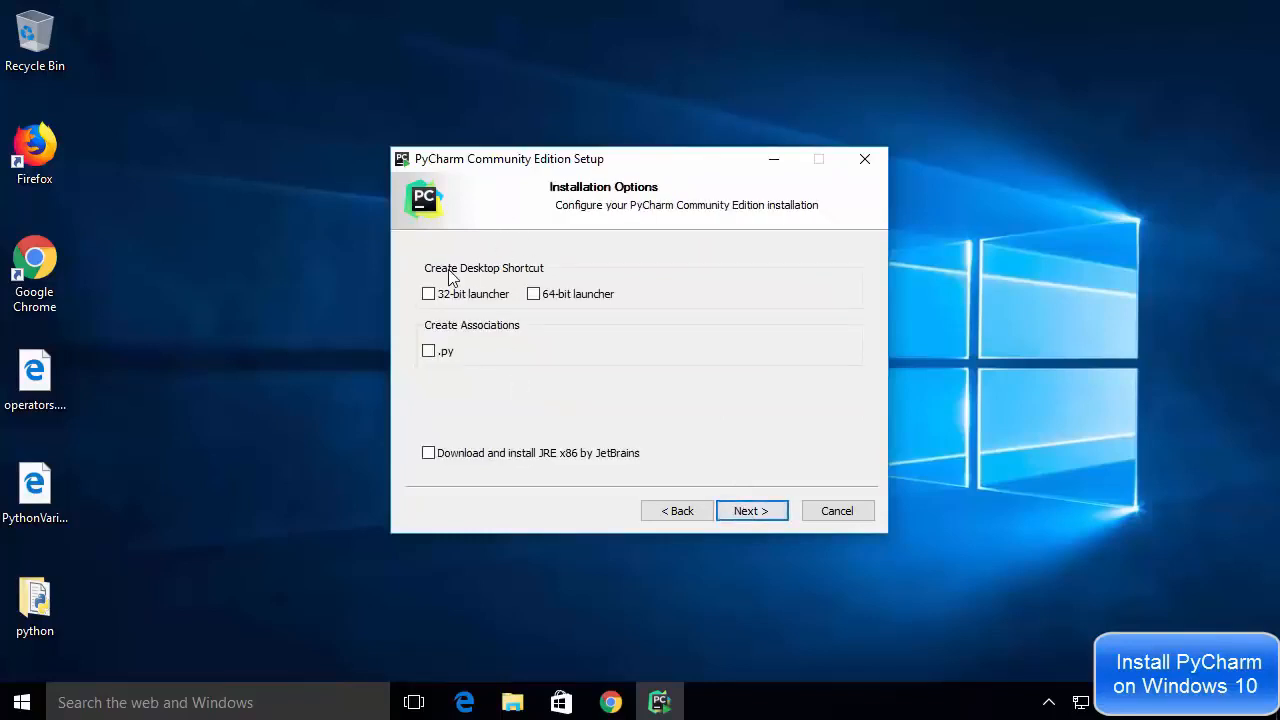
Step: Enable the 64-bit desktop shortcut and the JRE x86 download, then install using the JetBrains Start Menu folder
click(533, 295)
click(430, 455)
click(745, 513)
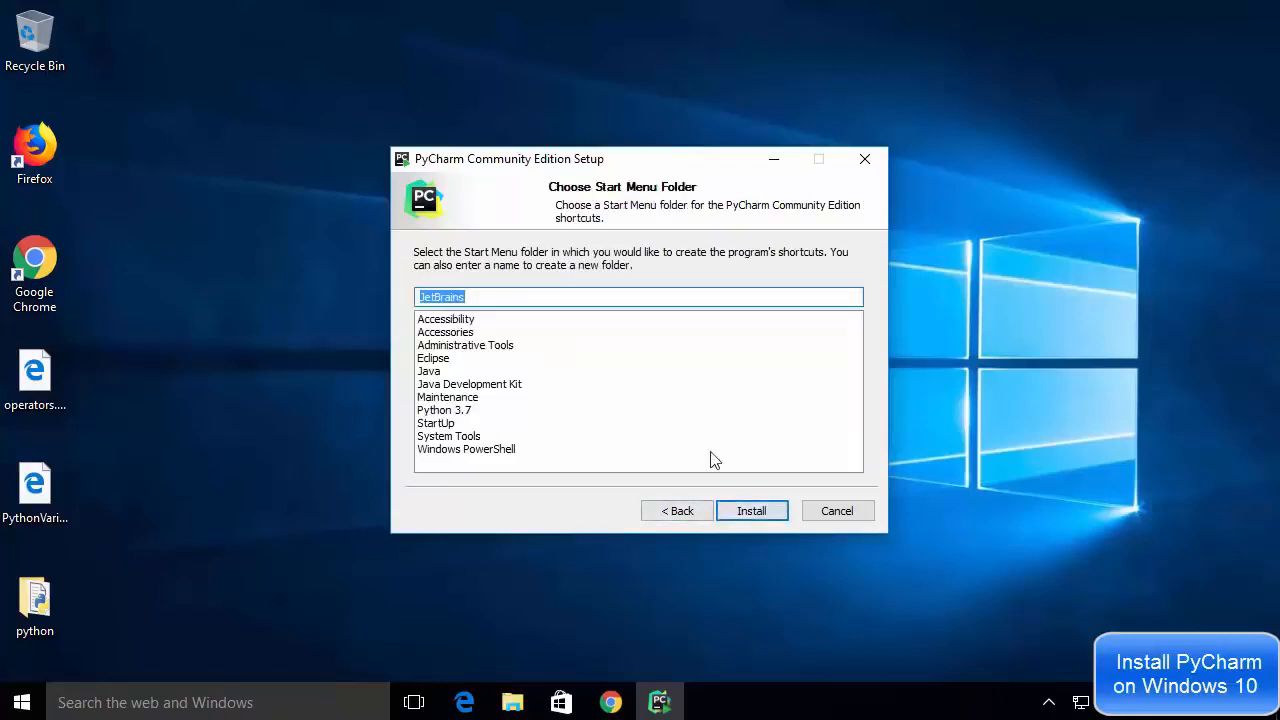
click(741, 507)
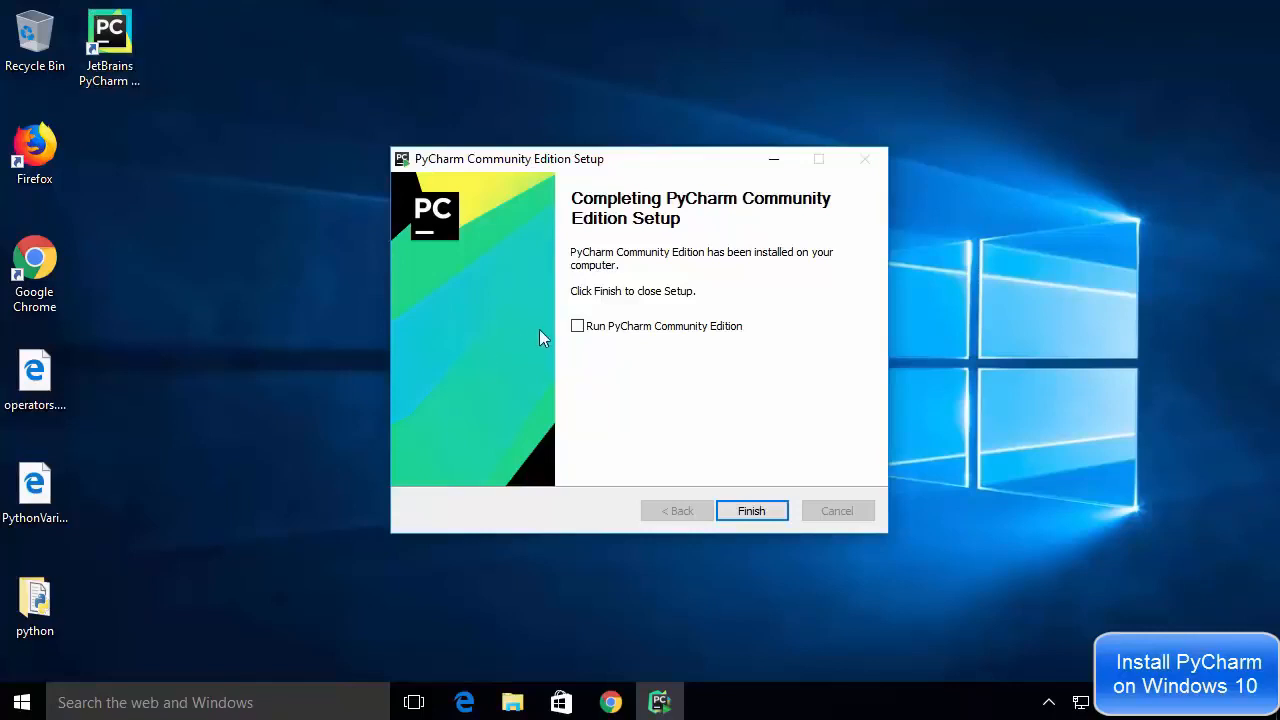
Step: Finish the setup with Run PyCharm Community Edition enabled and choose not to import settings
click(577, 326)
click(752, 511)
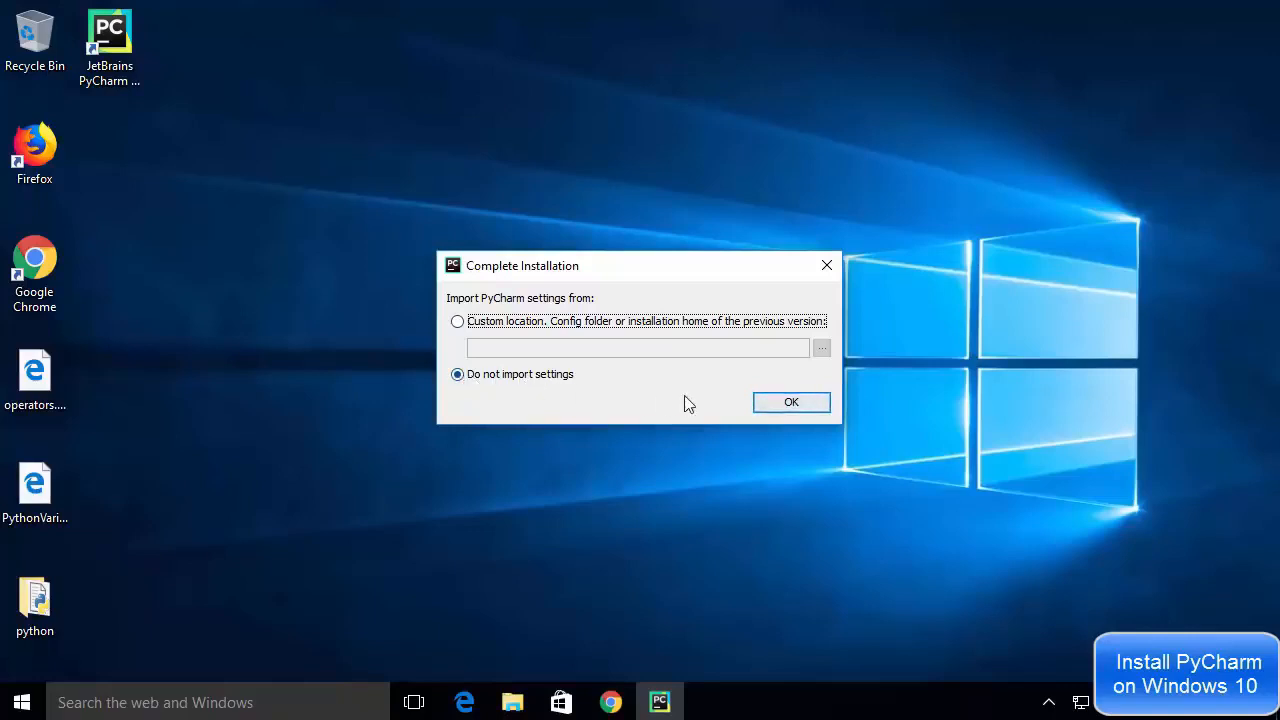
click(786, 408)
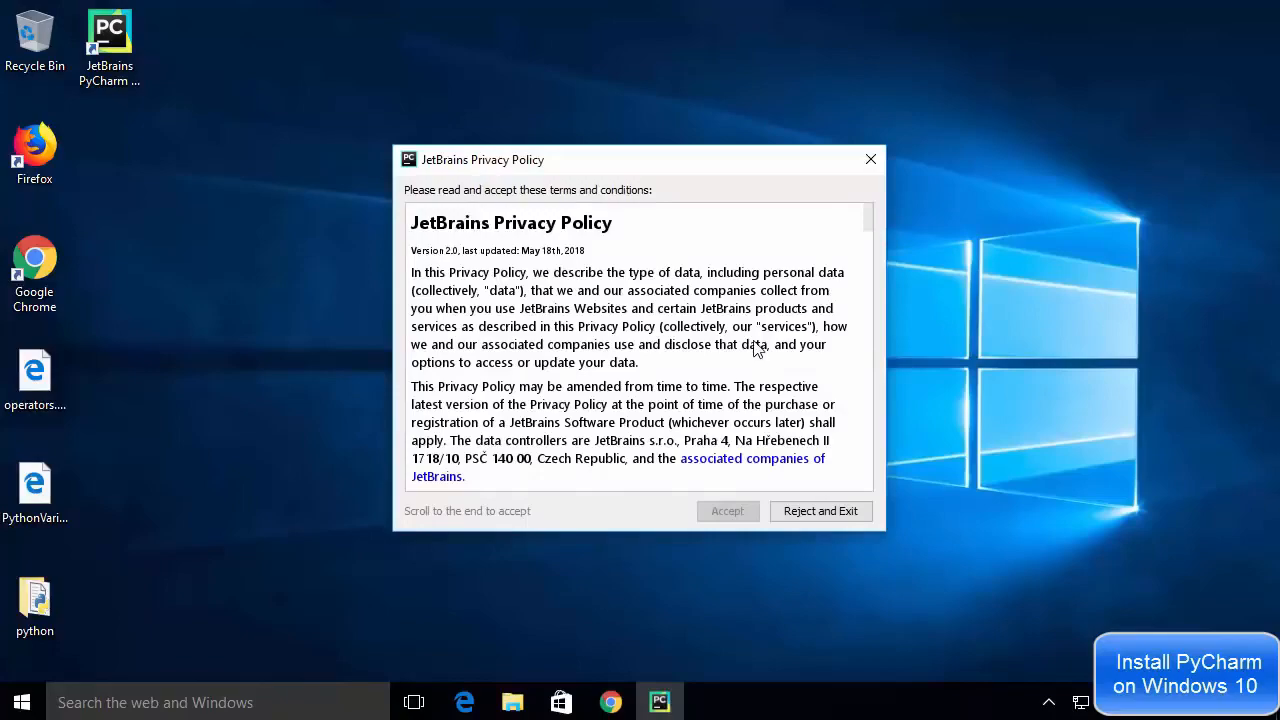
Step: Accept the JetBrains Privacy Policy and decline sending usage statistics
scroll(755, 347, down, 15)
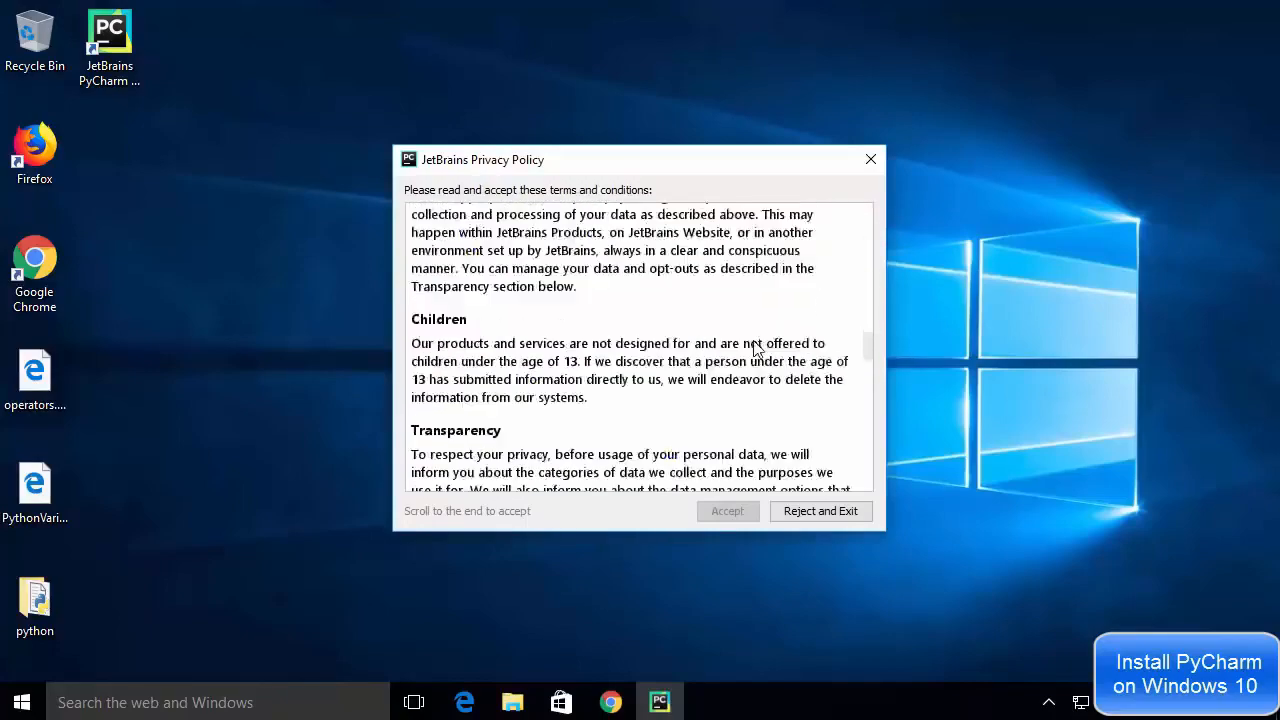
scroll(755, 347, down, 20)
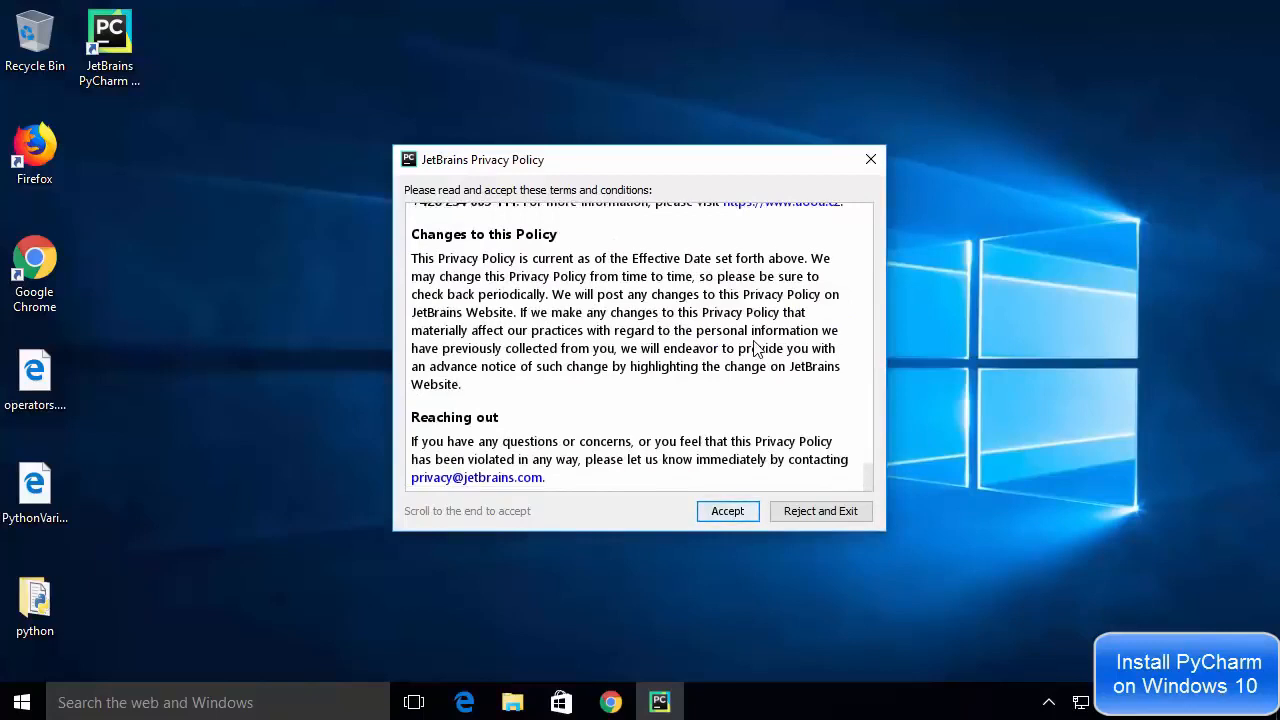
click(718, 515)
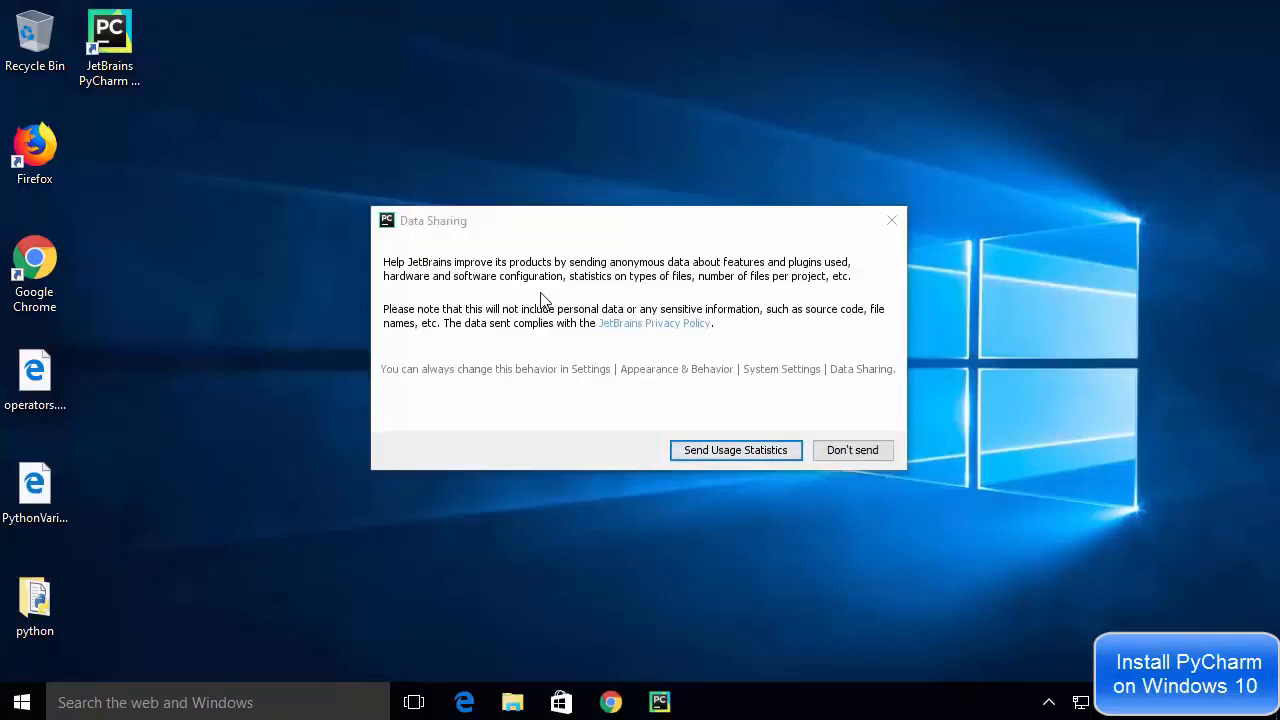
click(862, 452)
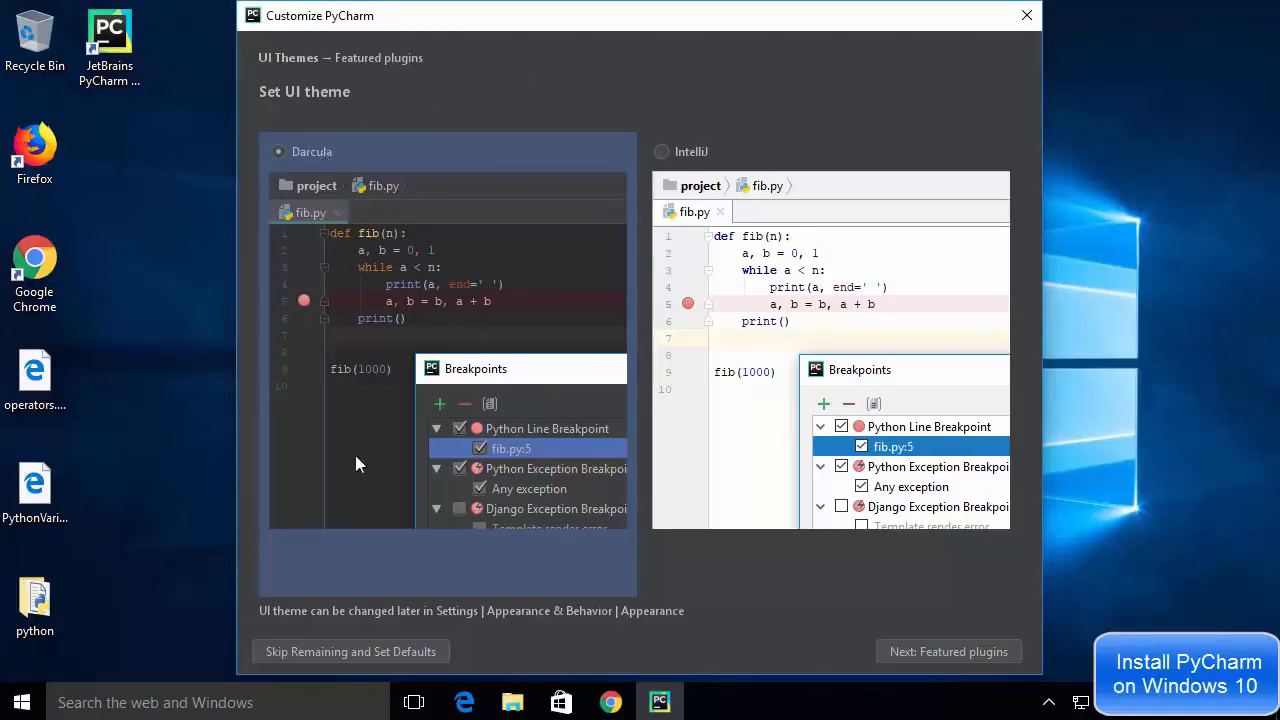
Step: Choose the IntelliJ UI theme and start using PyCharm without installing any featured plugins
click(659, 153)
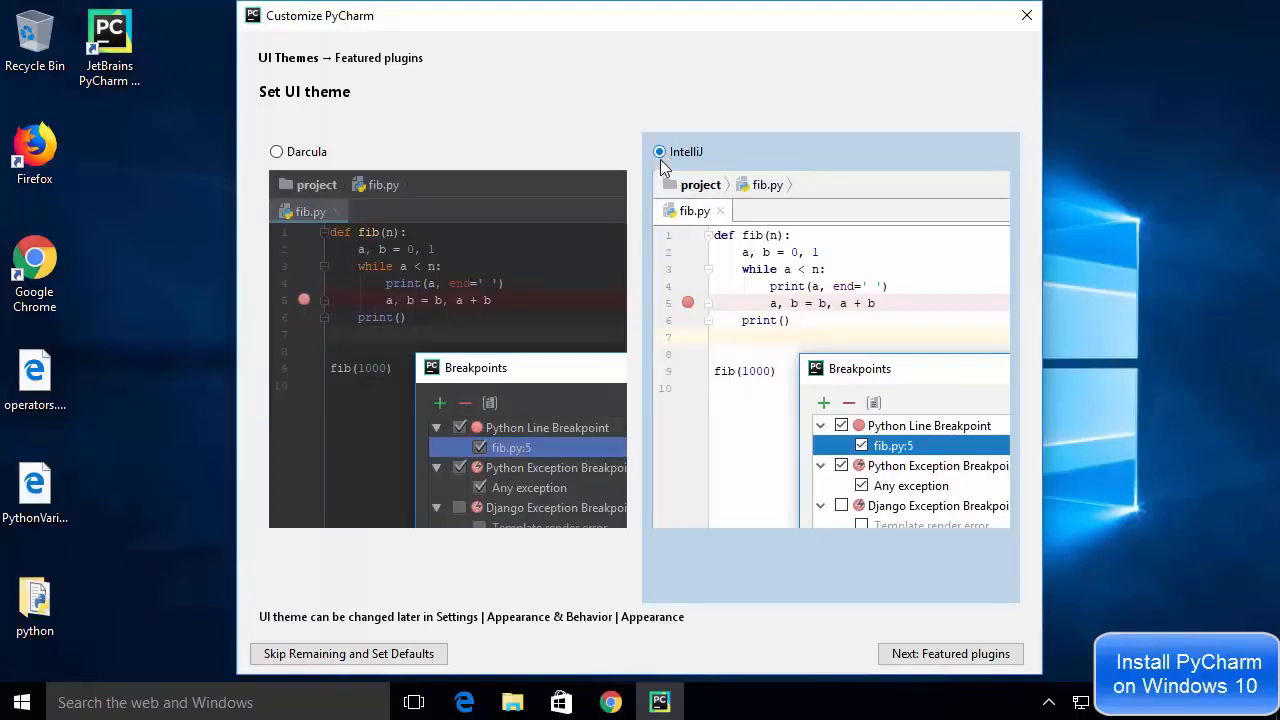
click(914, 658)
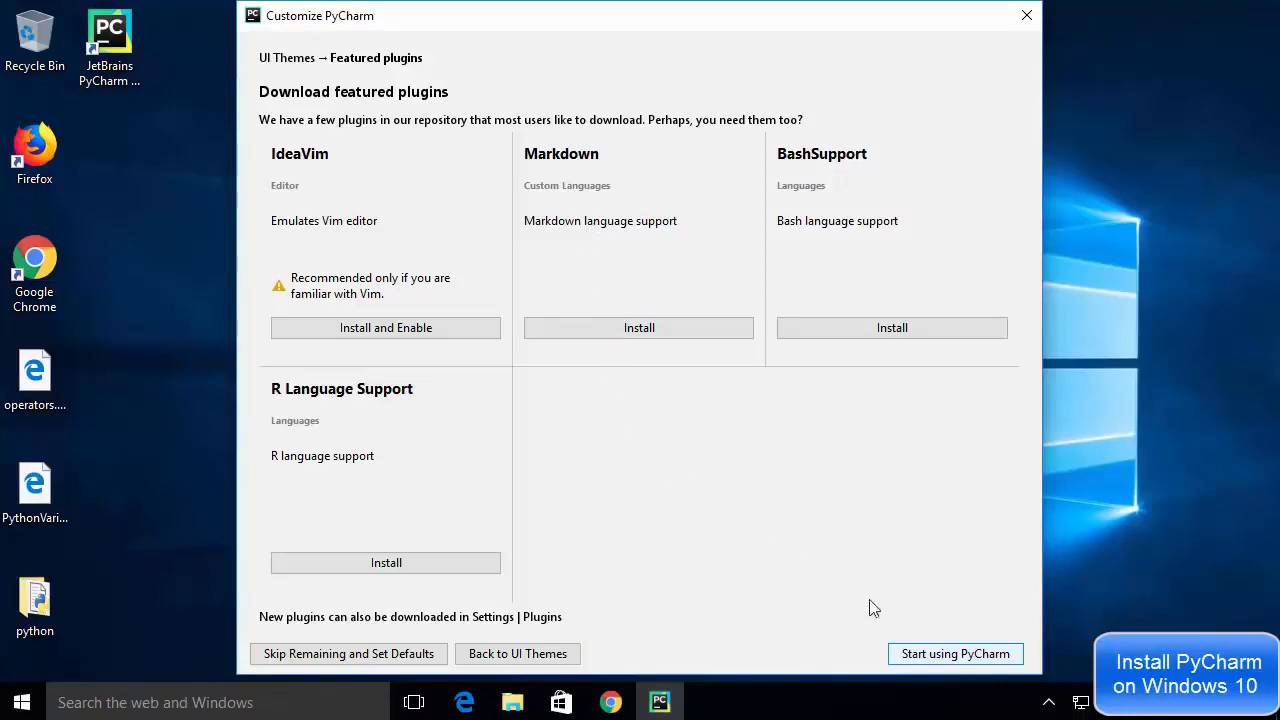
click(928, 653)
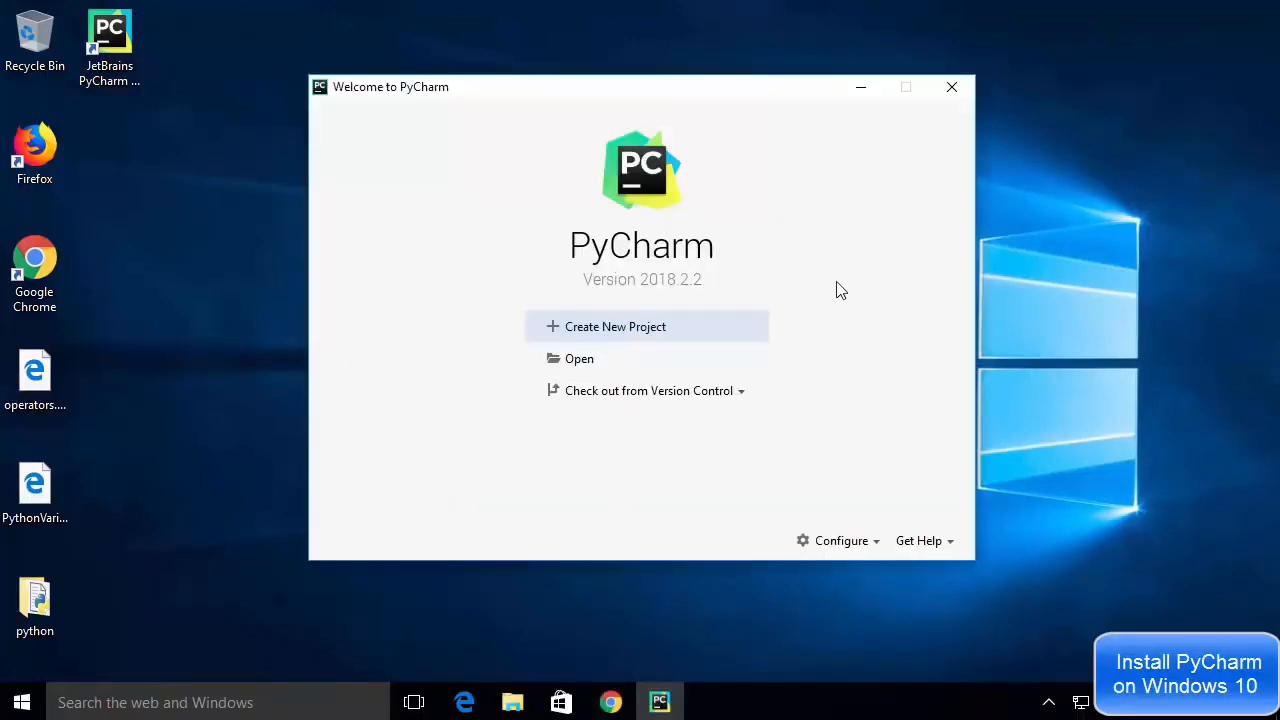
Step: Create a new project named HelloWorld in the default PycharmProjects location
click(595, 337)
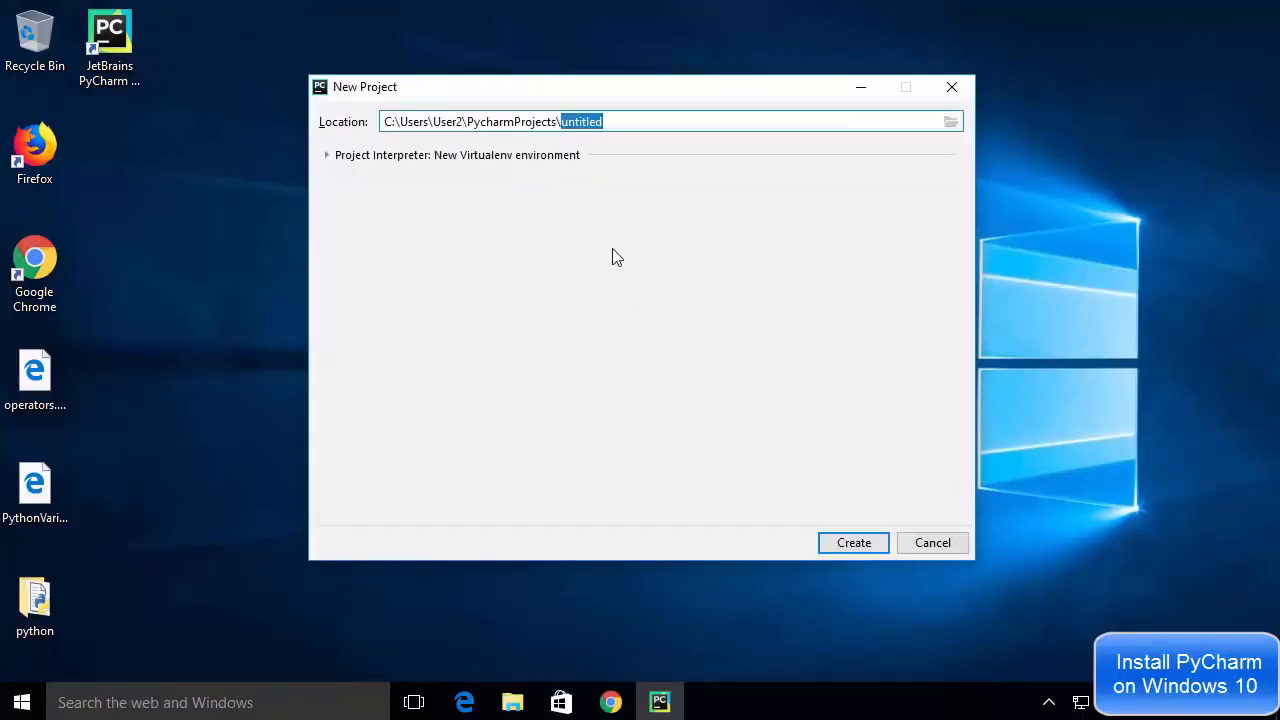
click(592, 122)
triple_click(592, 122)
click(592, 122)
double_click(592, 122)
key(BackSpace)
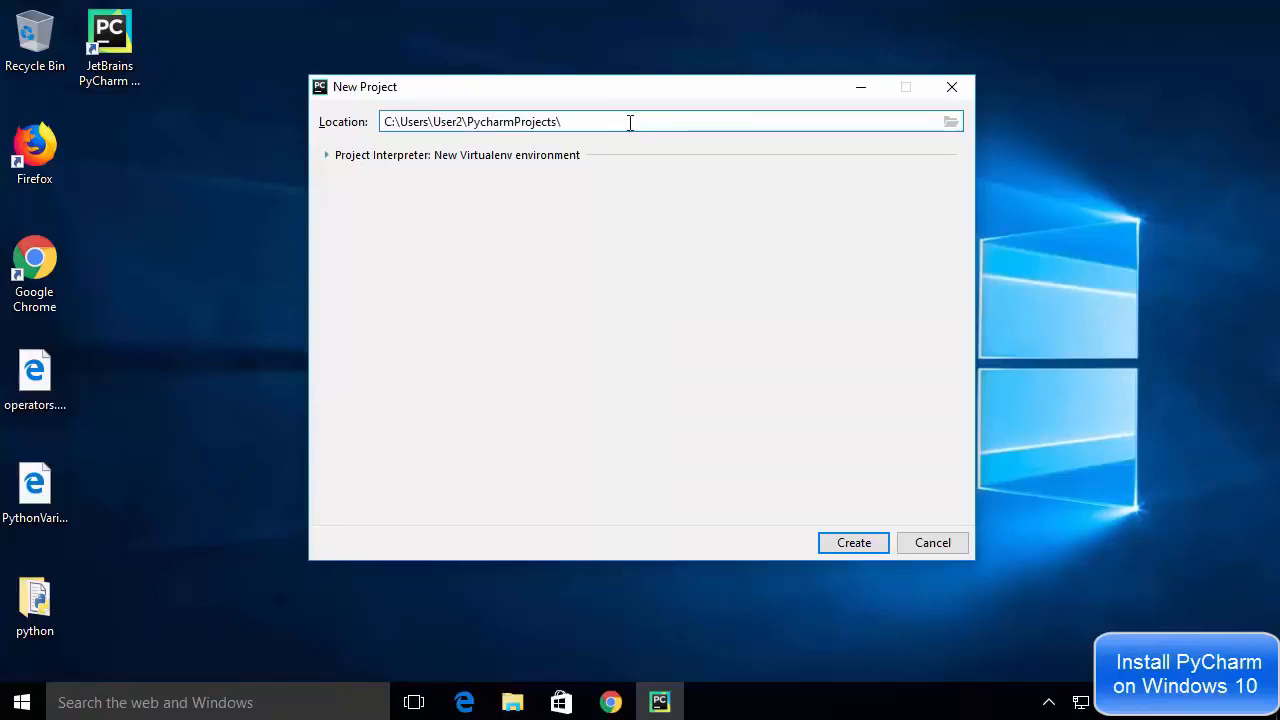
text(HelloWorld)
click(853, 543)
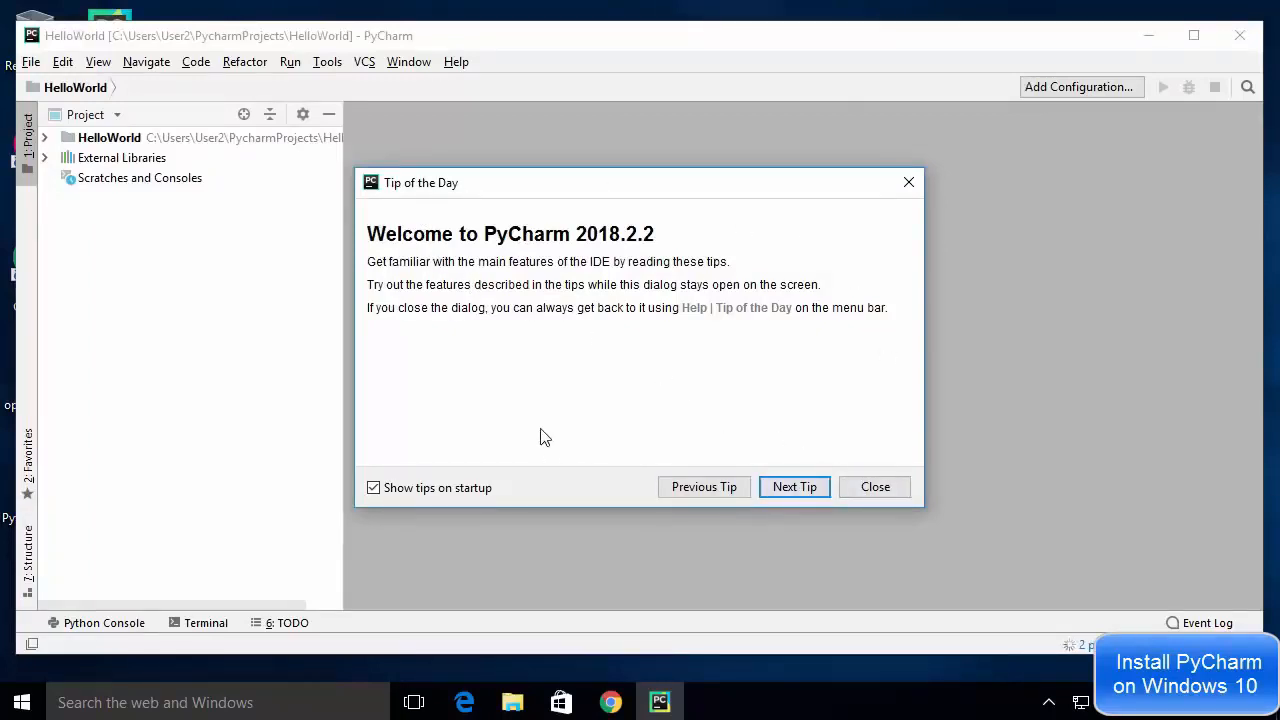
Step: Dismiss the Tip of the Day and expand the HelloWorld project folder in the maximized window
click(858, 487)
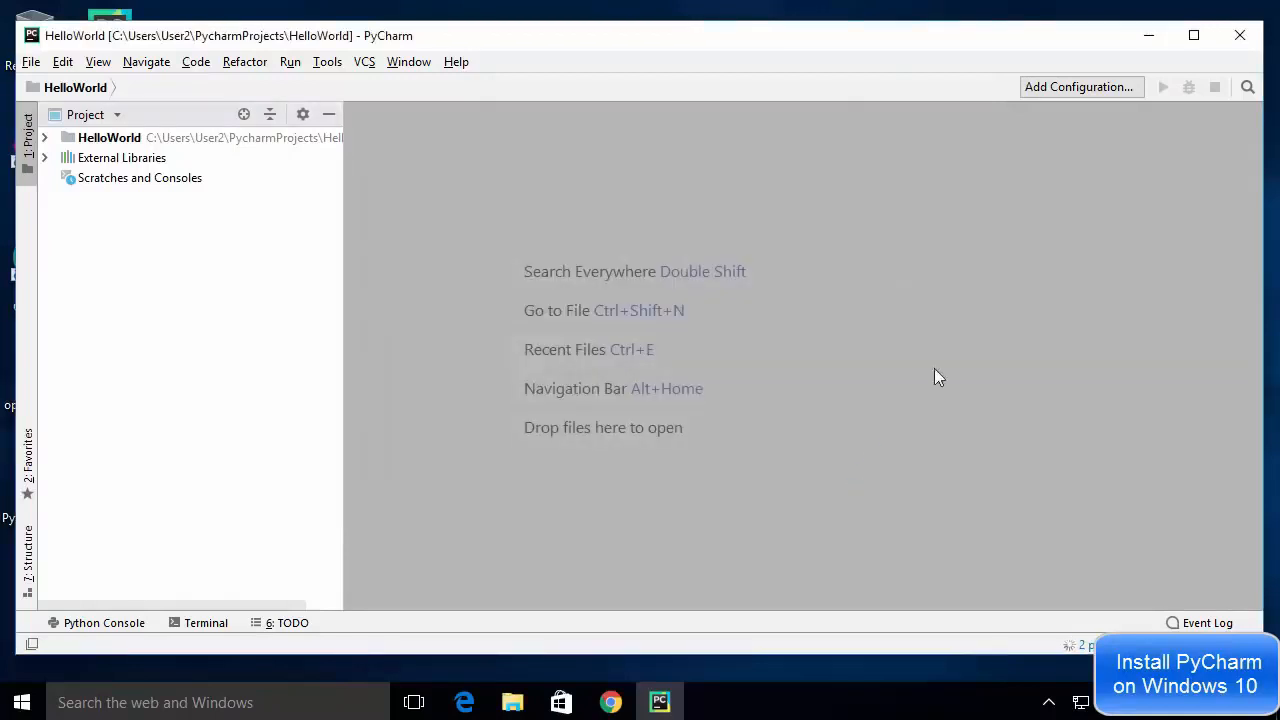
click(1190, 40)
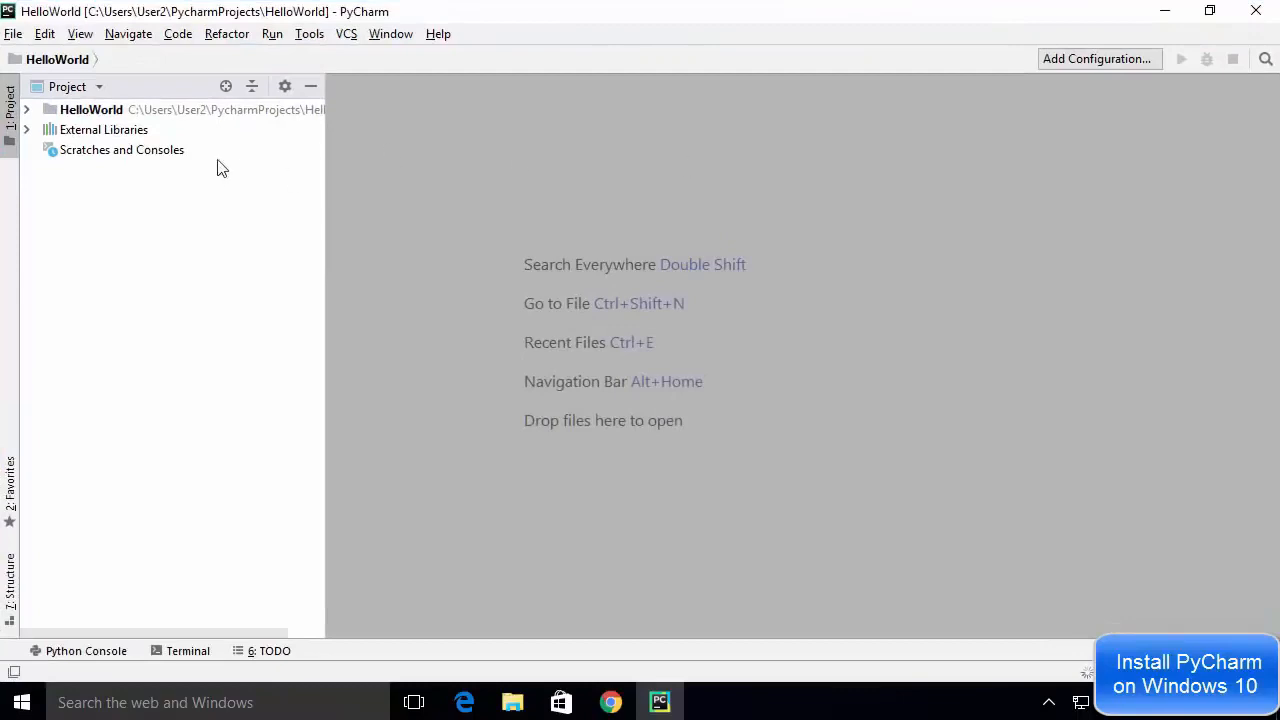
double_click(86, 113)
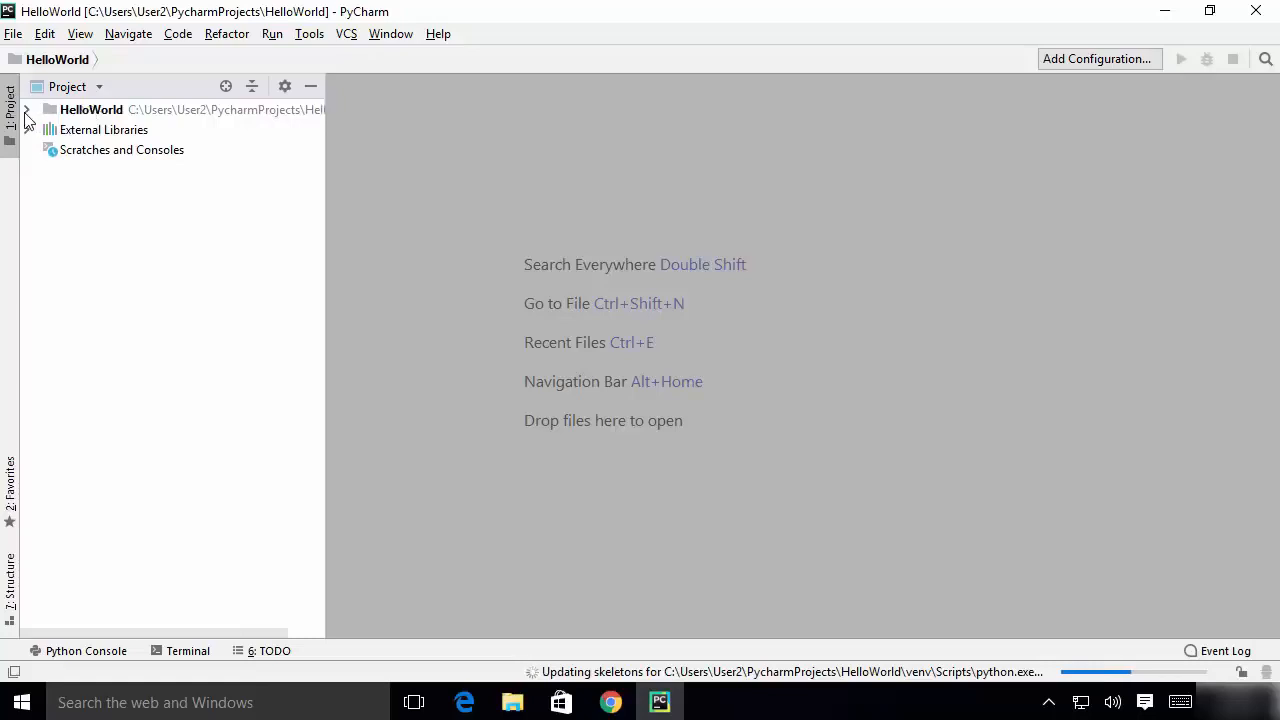
click(97, 113)
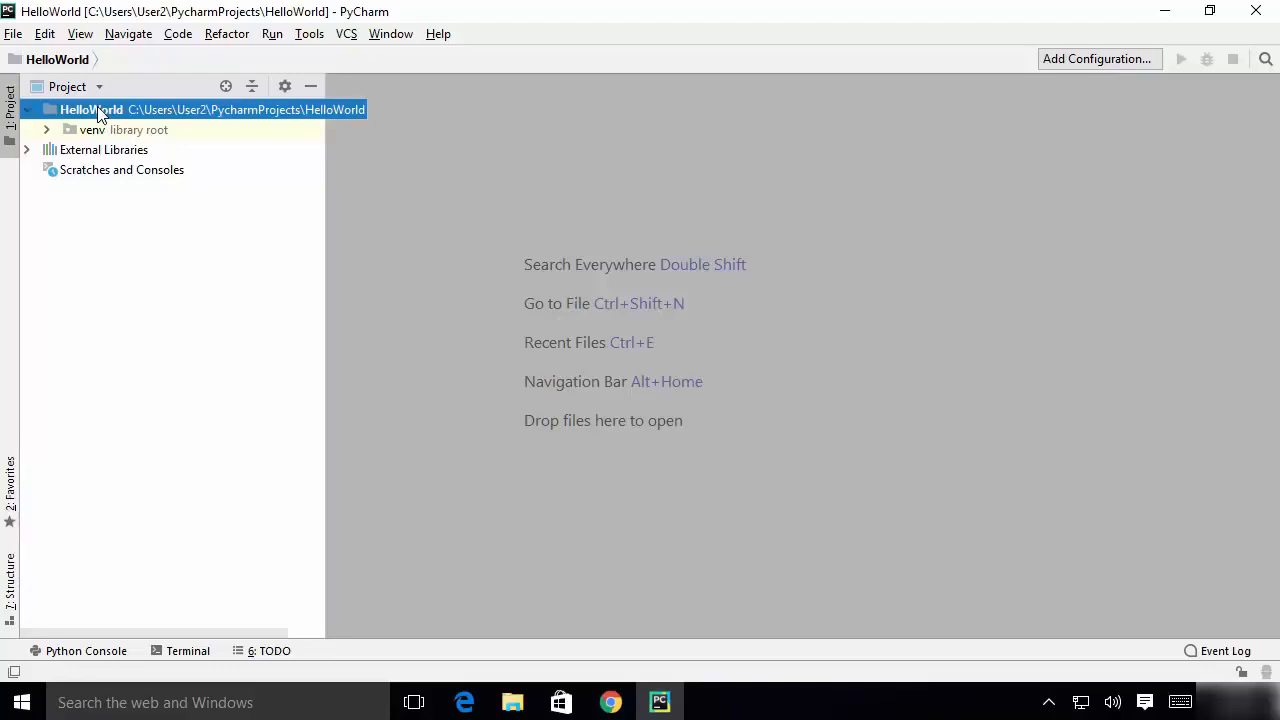
Step: Add a new Python file named hello to the HelloWorld project folder
right_click(97, 113)
key(Escape)
right_click(124, 103)
mouse_move(147, 118)
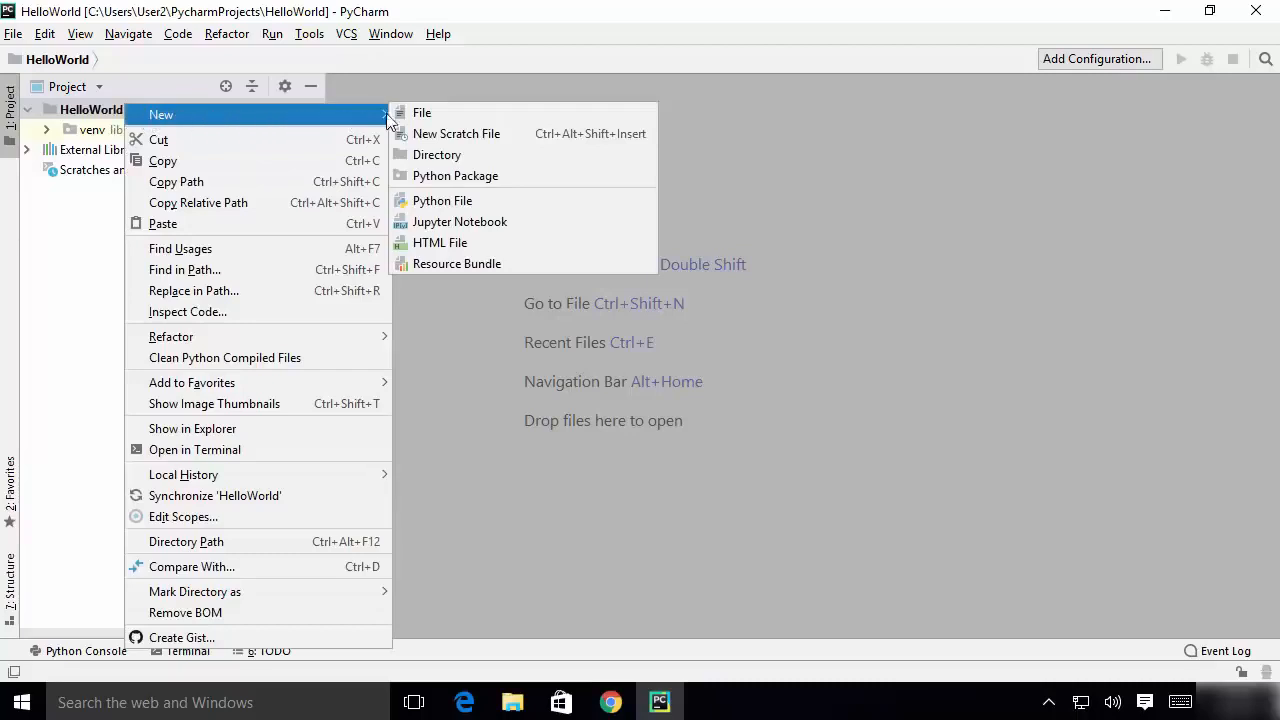
click(440, 203)
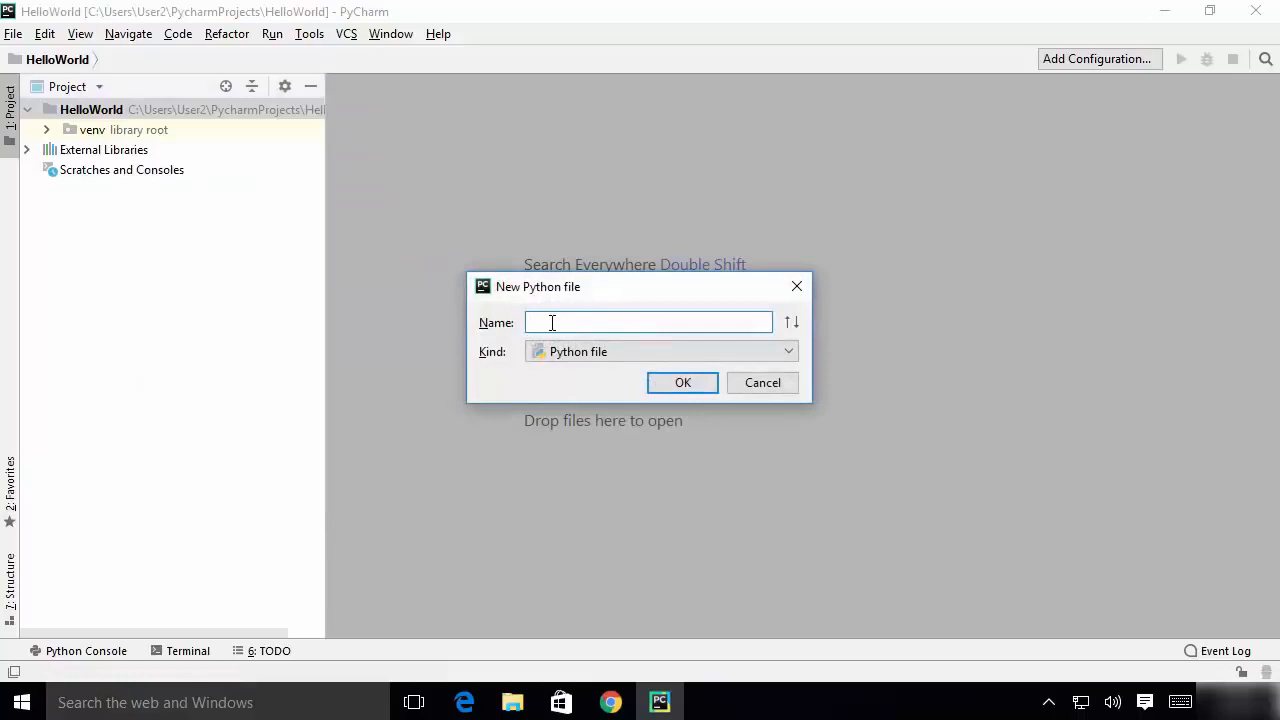
text(hello)
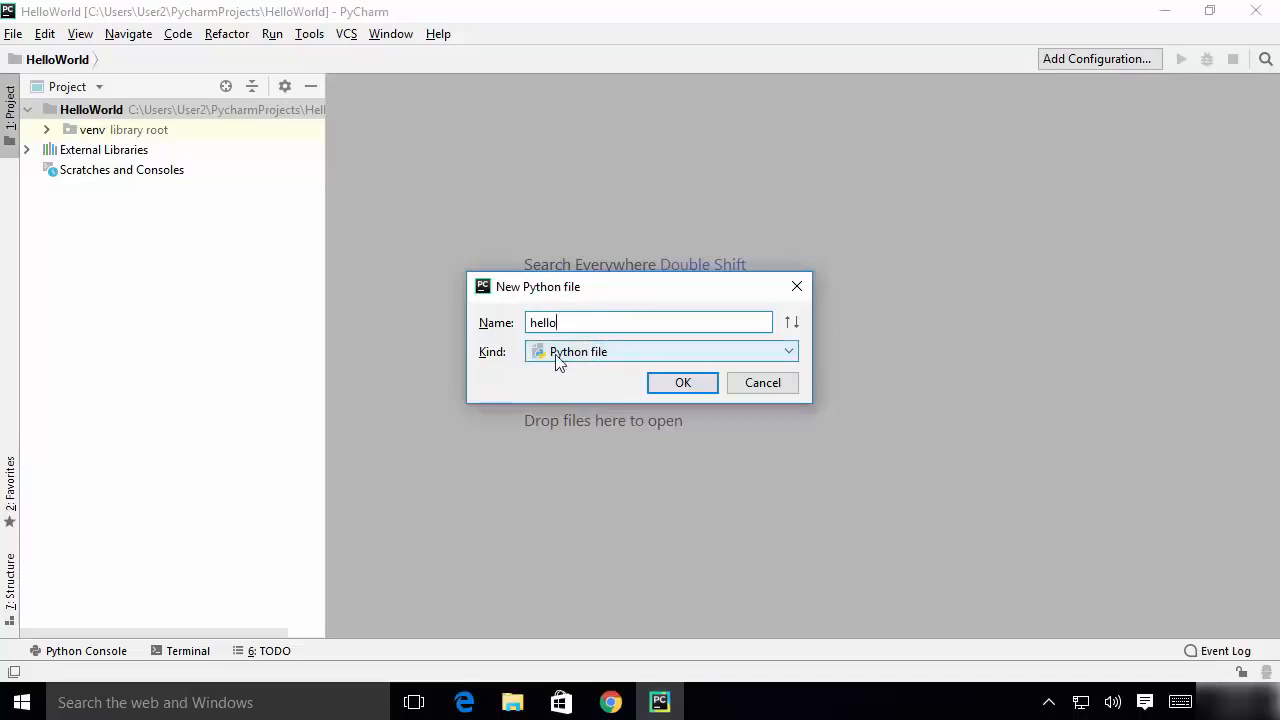
click(676, 390)
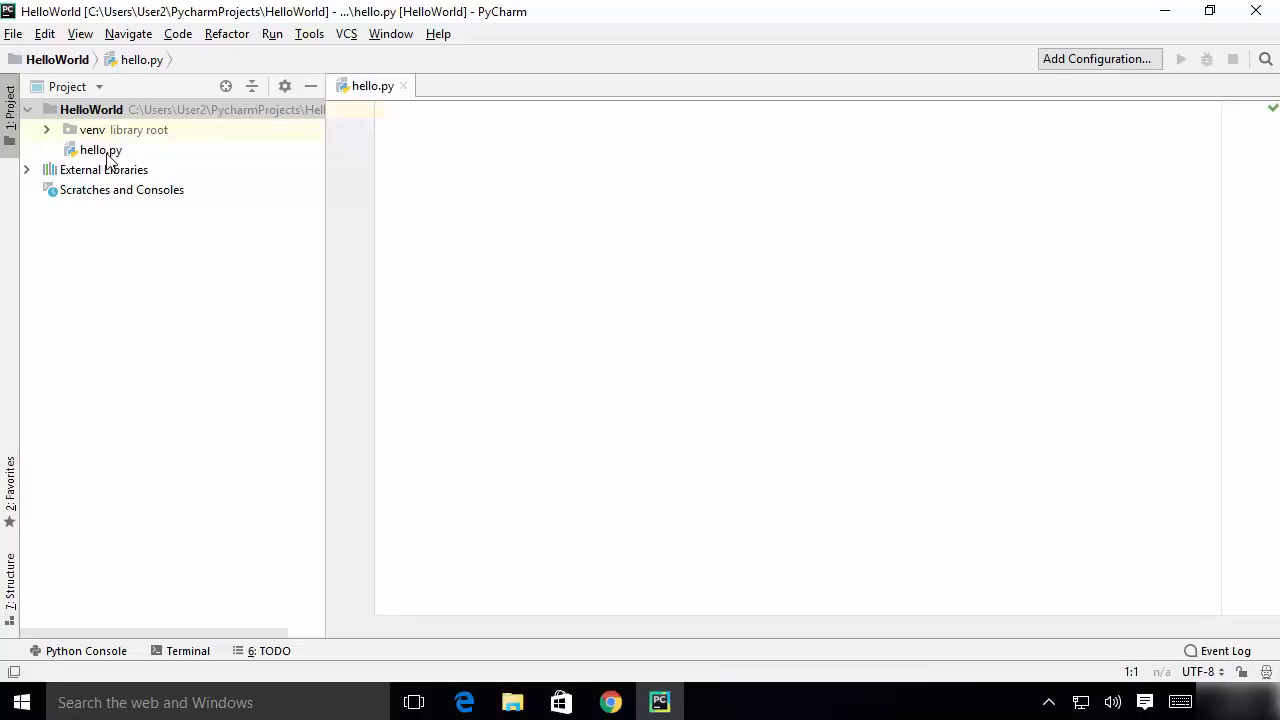
Step: Write the statement print ("Hello World") in hello.py
text(print (")
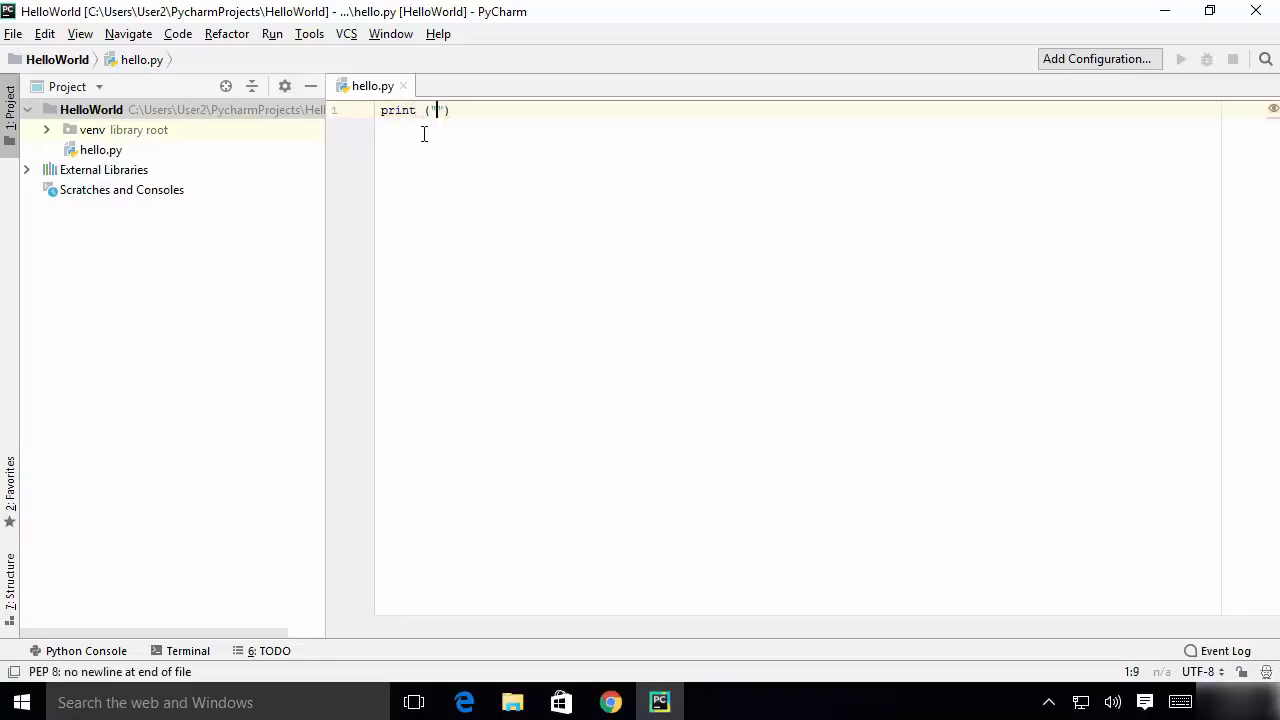
text(Hello )
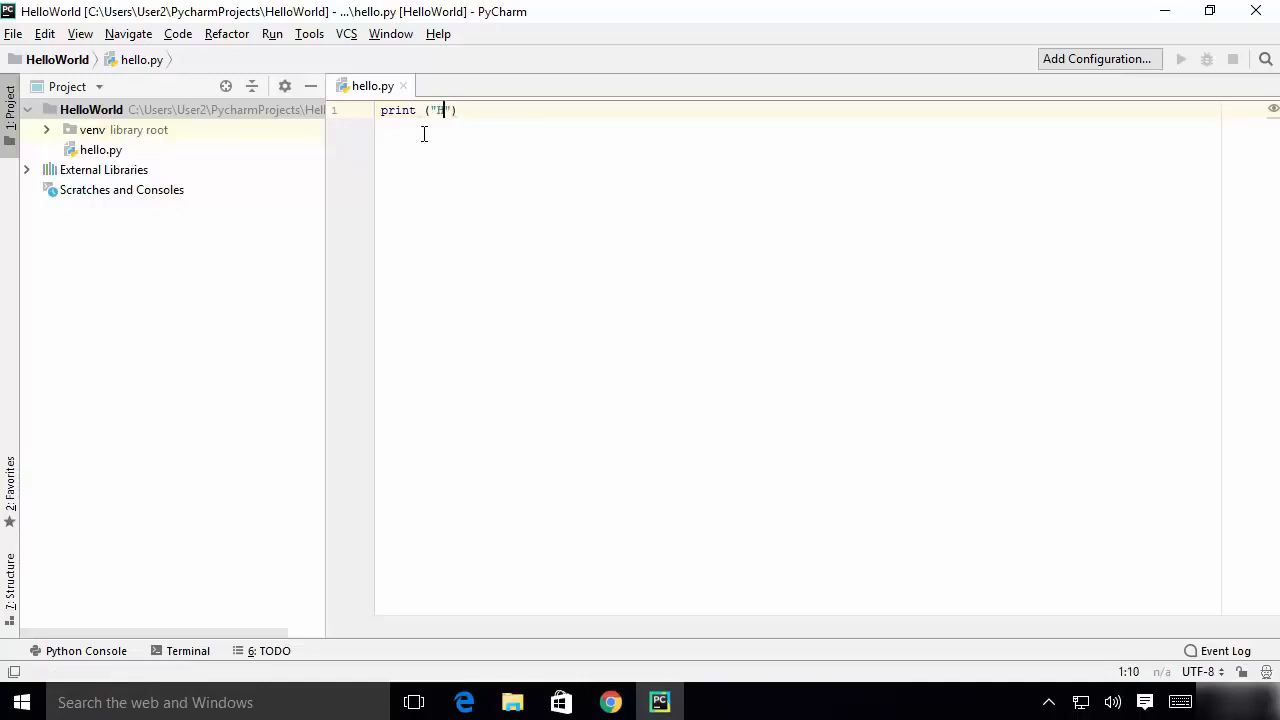
text(World)
key(ctrl+Left)
click(576, 194)
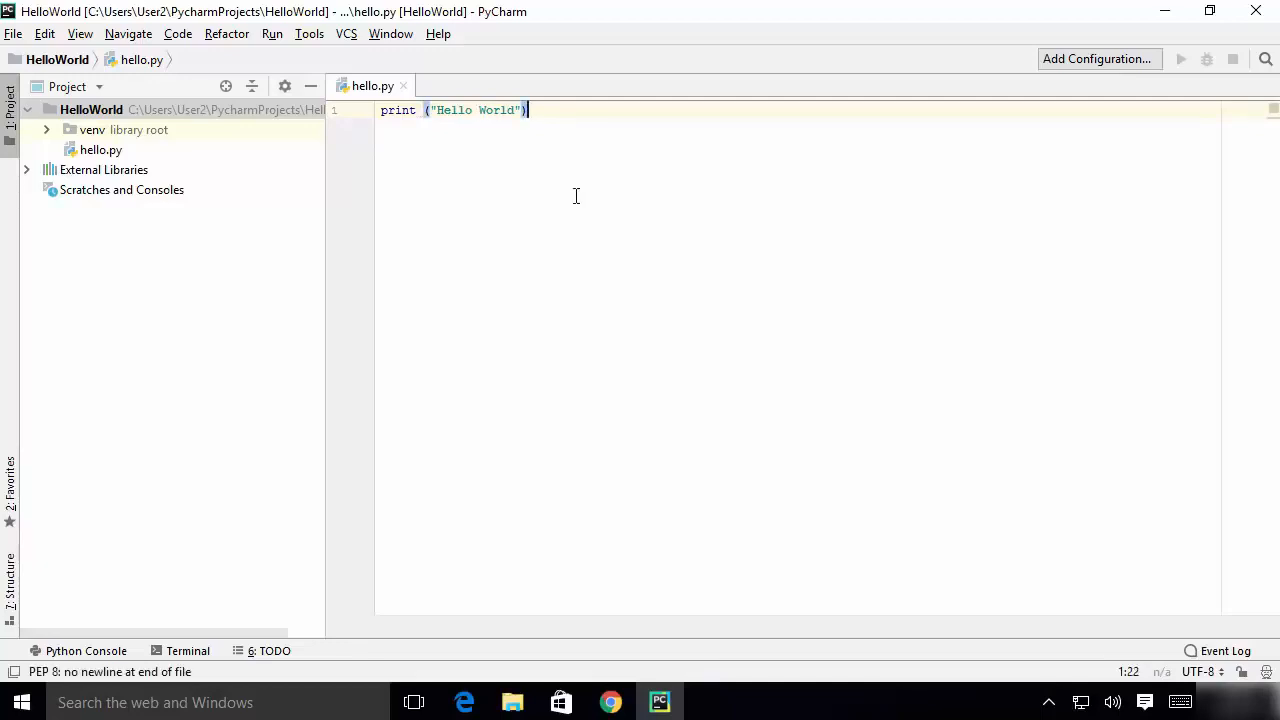
Step: Run hello.py and inspect the program's printed line in the run output
right_click(576, 194)
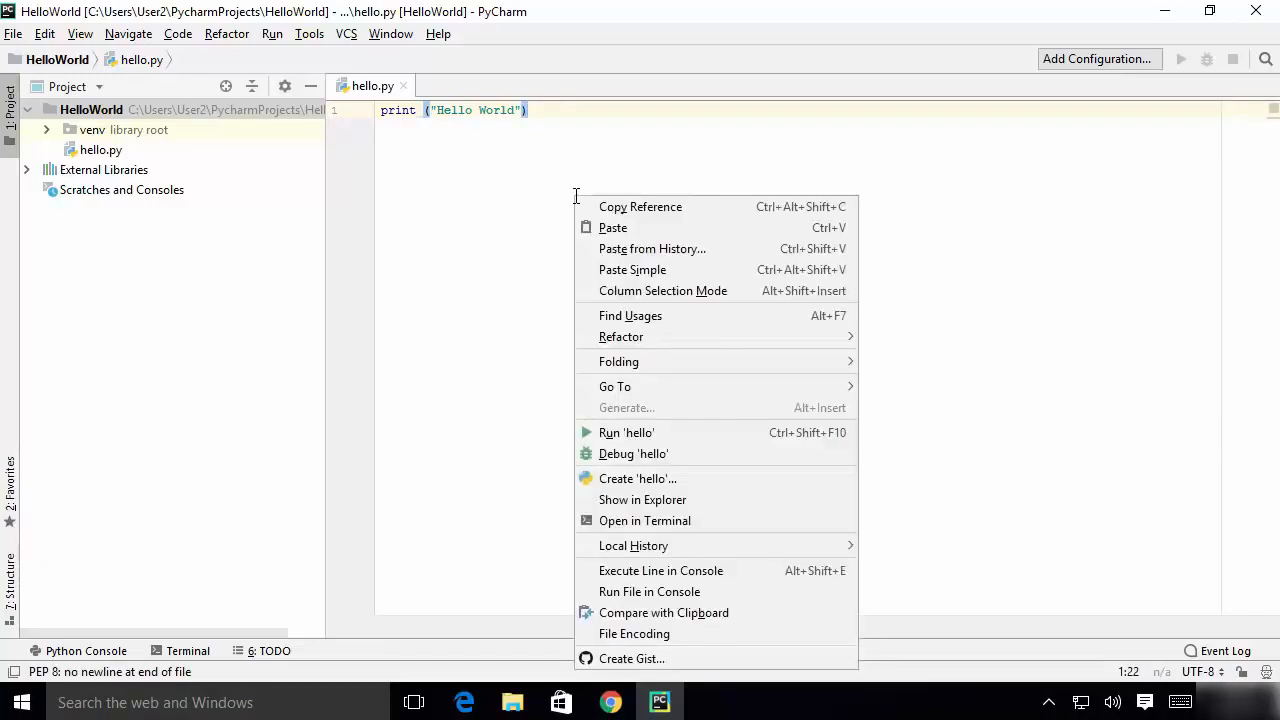
click(610, 433)
click(218, 503)
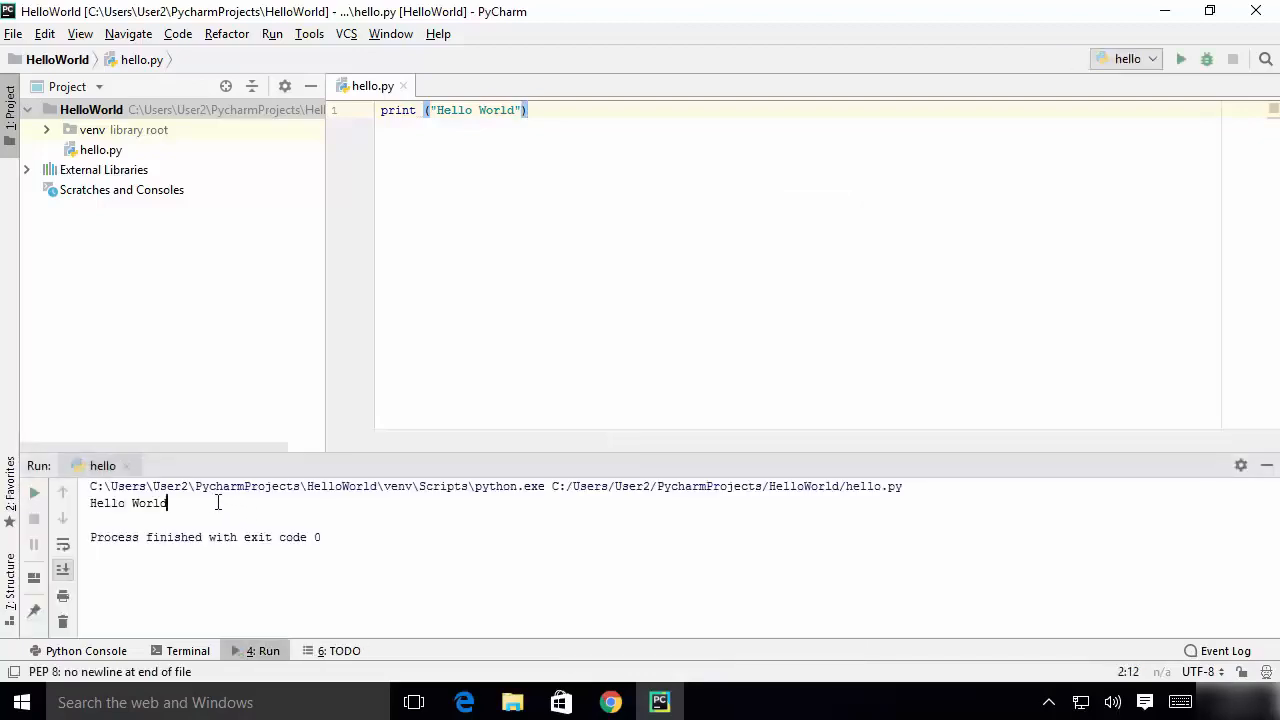
drag(218, 503, 90, 503)
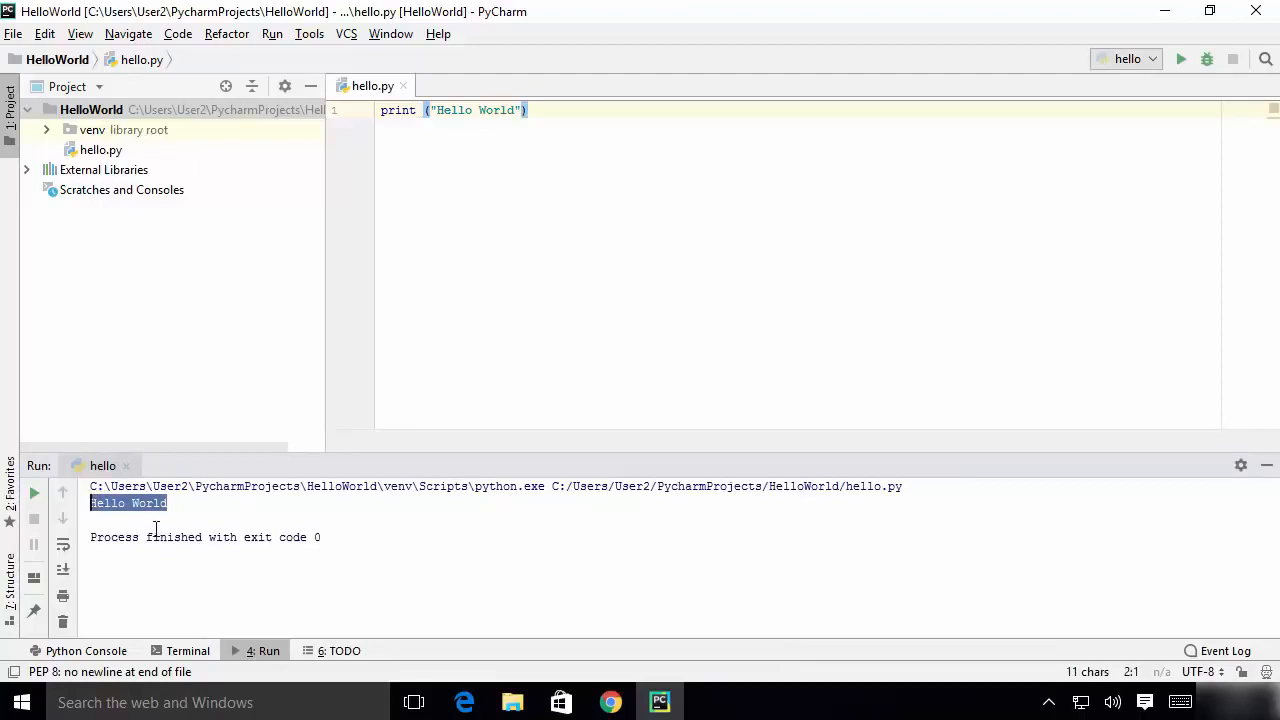
click(910, 387)
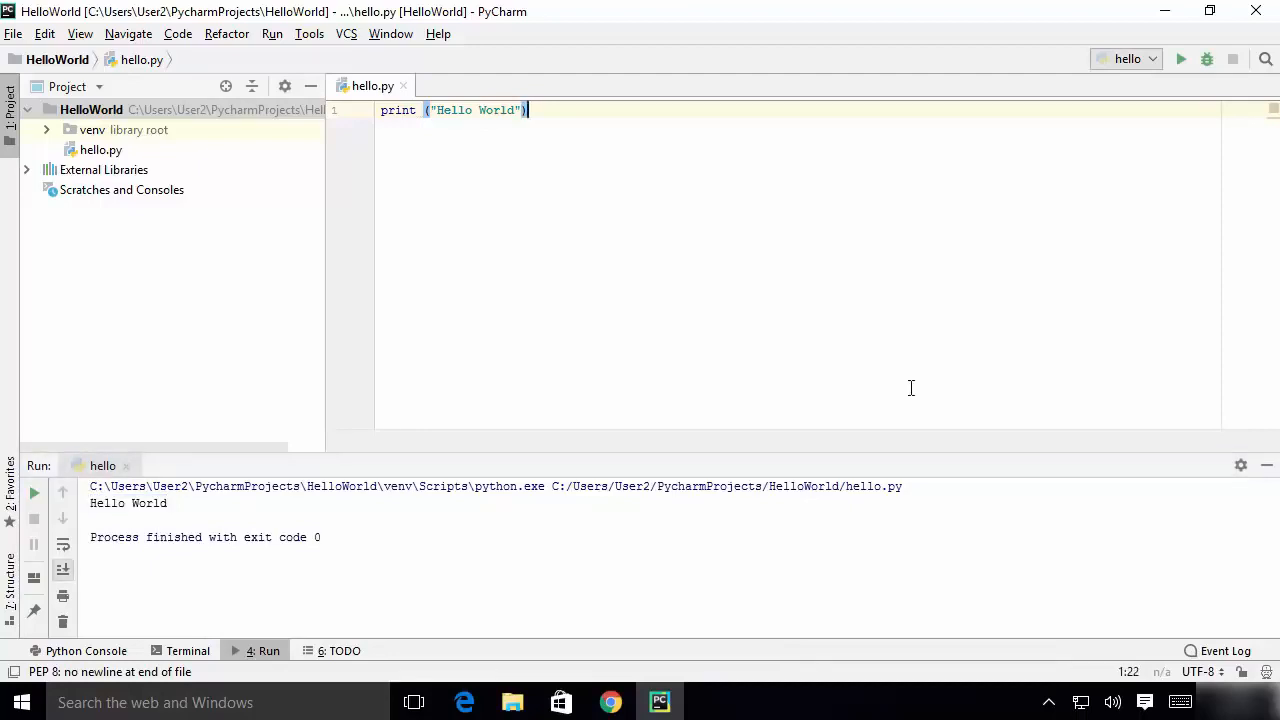